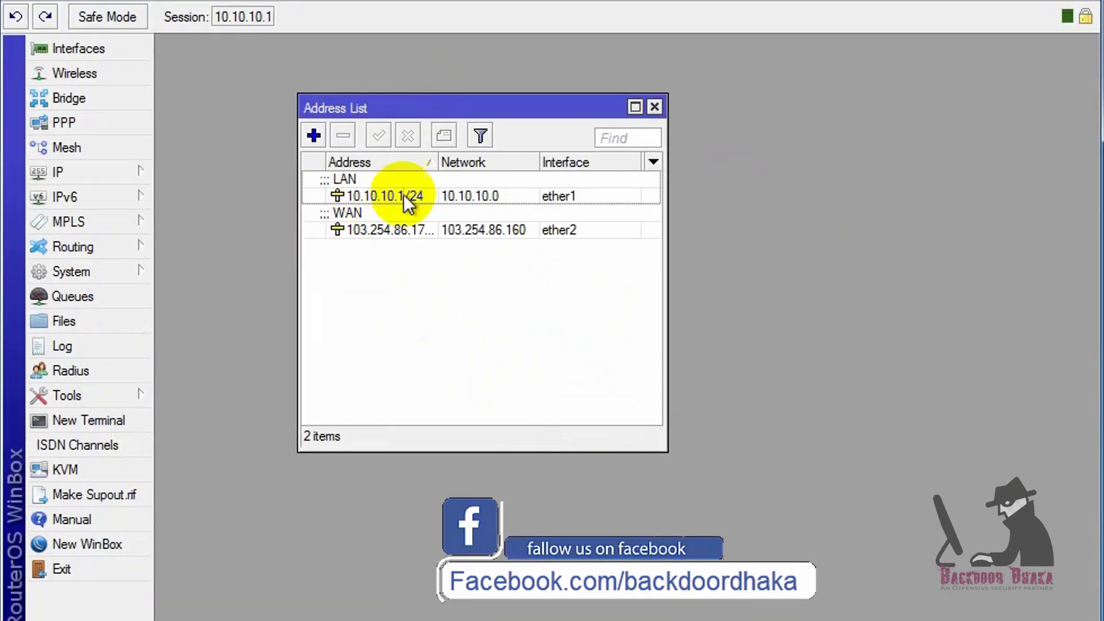
Select the LAN and WAN address entries, then open System > Packages and highlight user-manager.
click(398, 196)
click(377, 232)
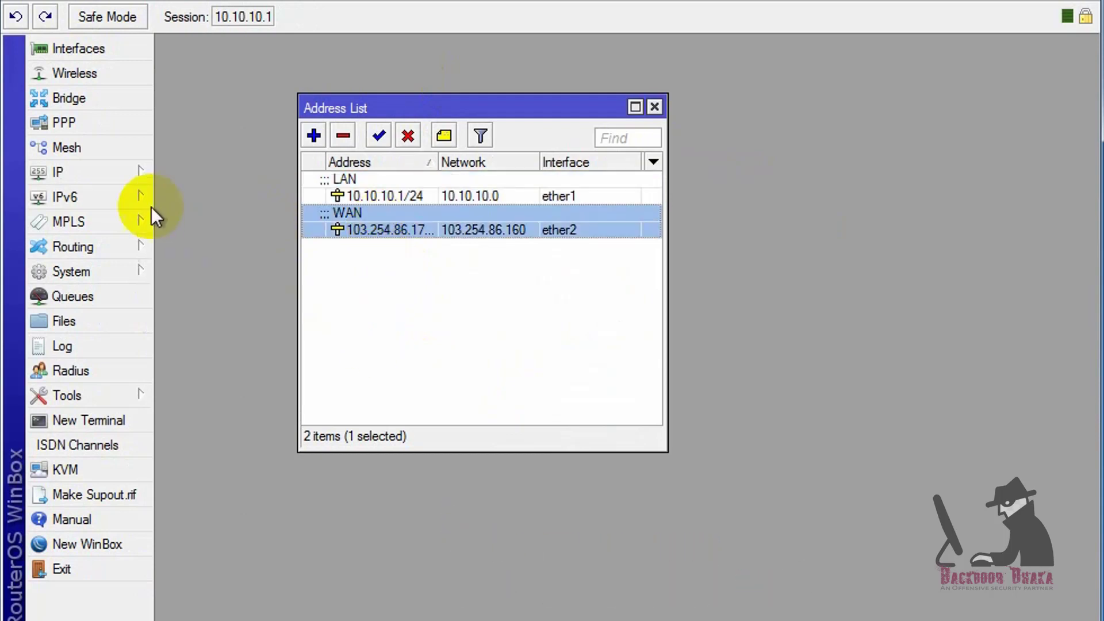
click(129, 271)
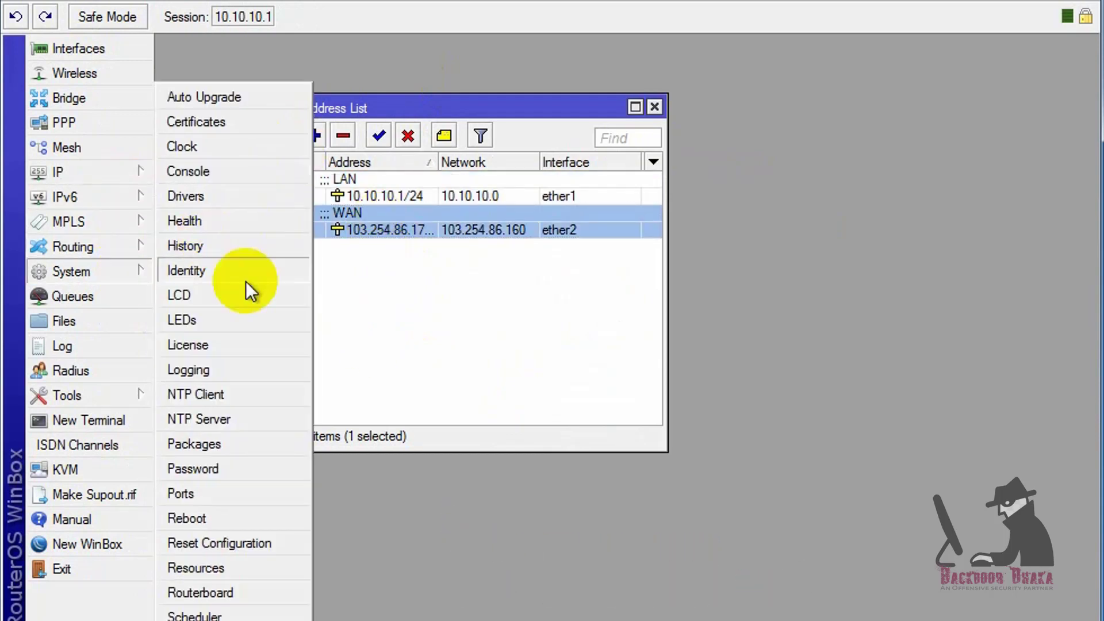
click(199, 445)
click(307, 409)
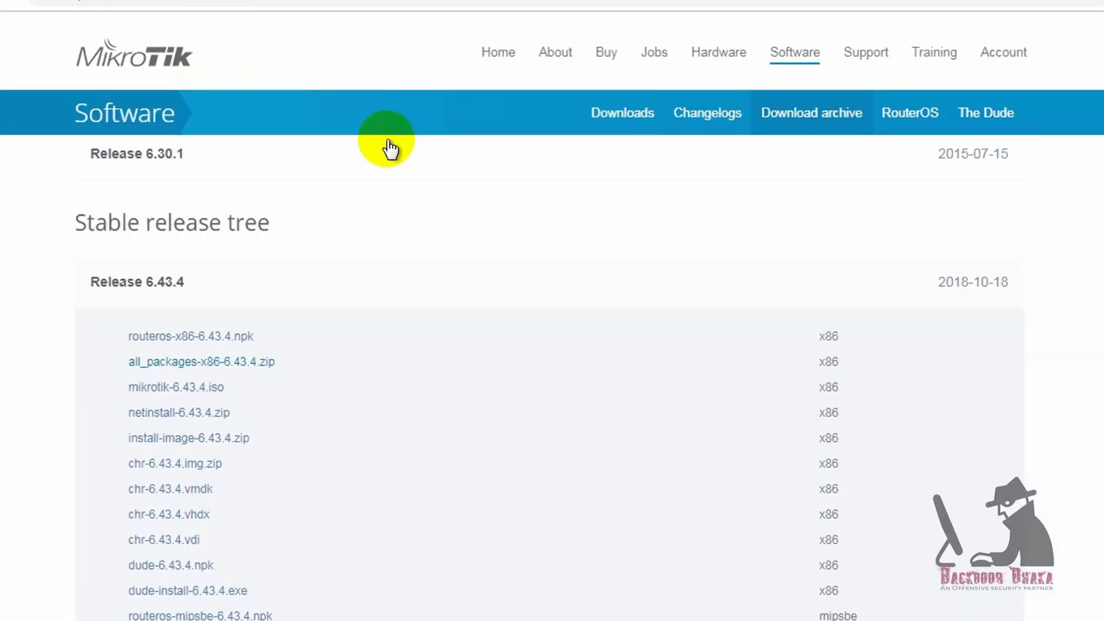
Open a new Chrome tab and load the router's page at 10.10.10.1.
key(ctrl+t)
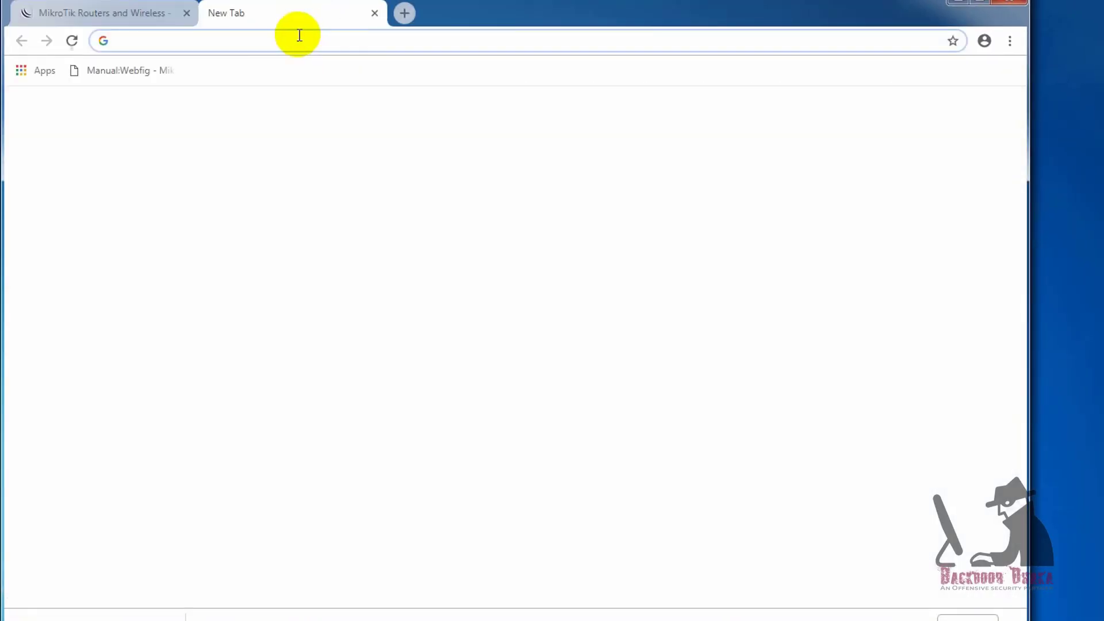
text(10.10.10)
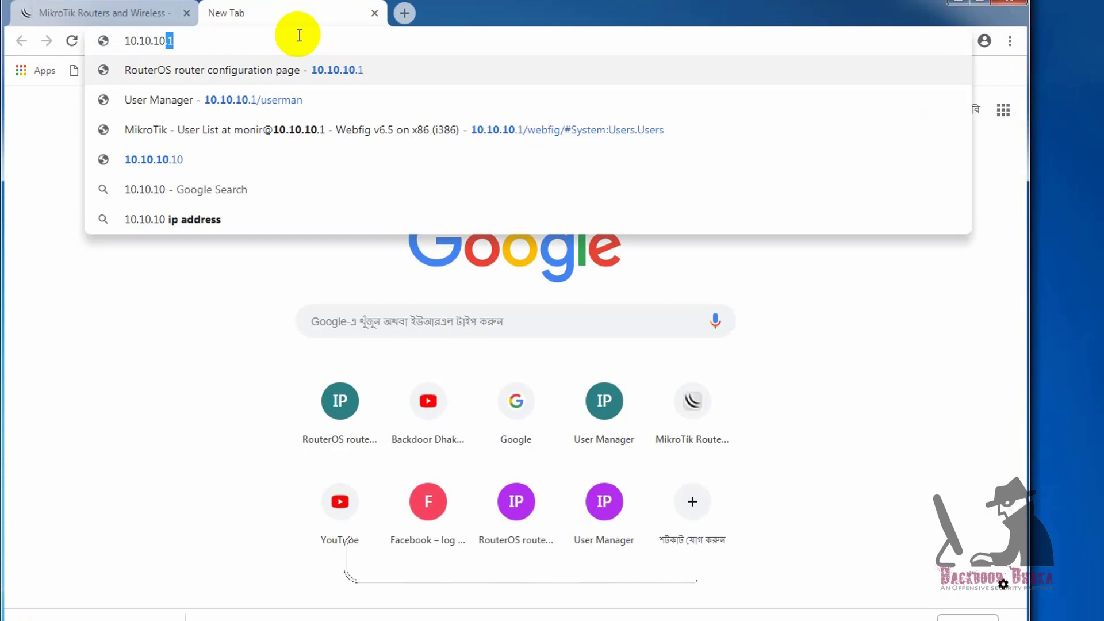
key(Return)
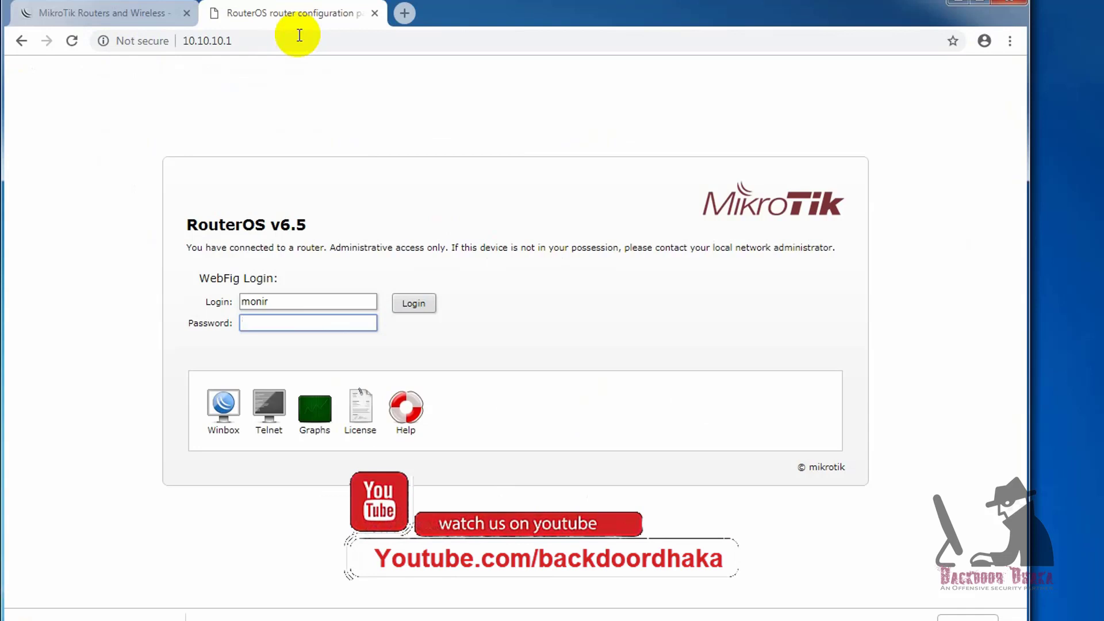
Go to 10.10.10.1/userman to reach the User Manager login page.
click(298, 35)
click(296, 36)
text(/user)
key(Return)
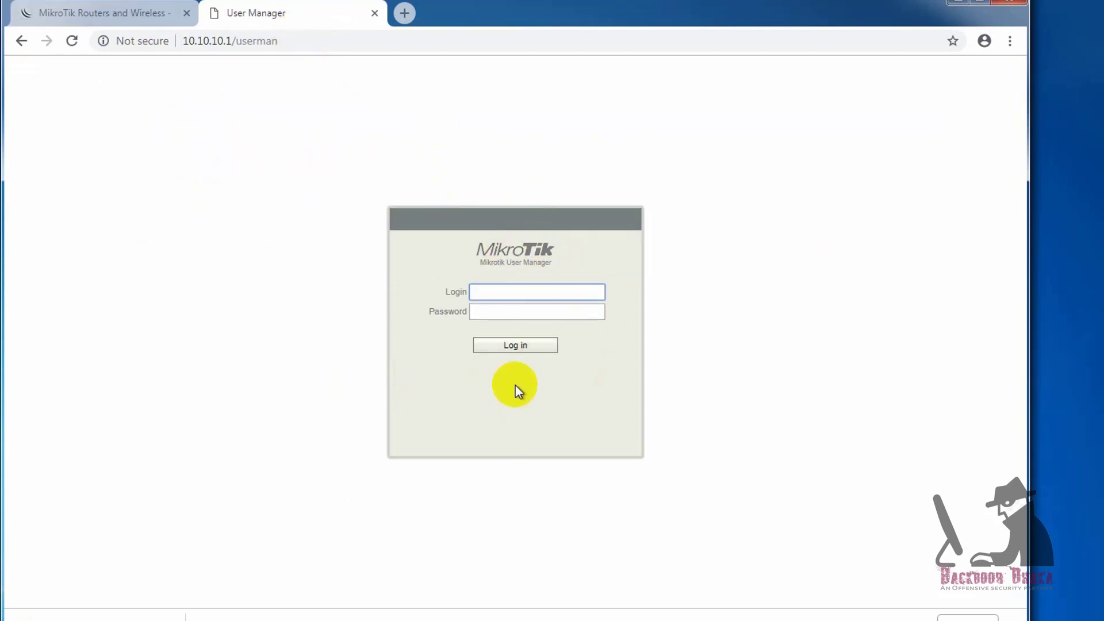
click(135, 608)
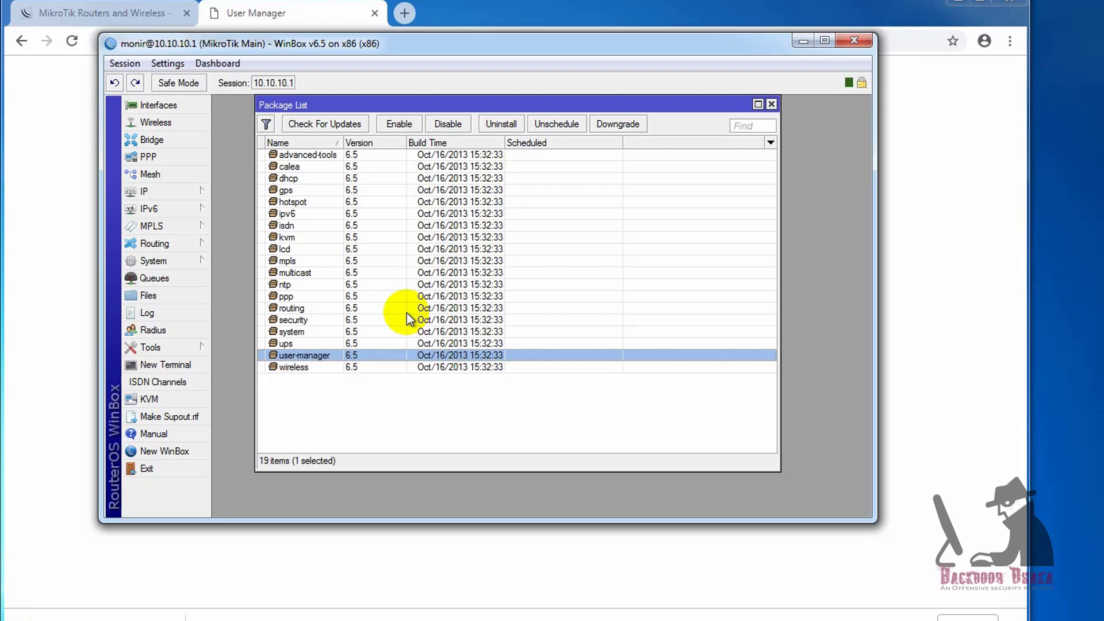
Switch to the MikroTik download archive tab in Chrome.
click(86, 13)
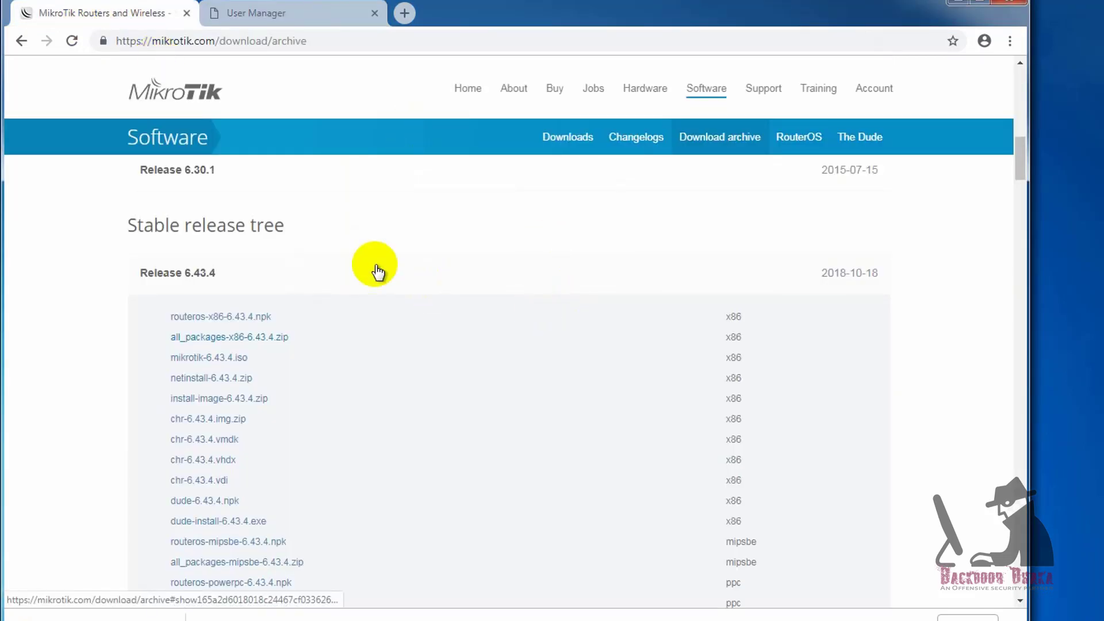
Scroll through the Release 6.43.4 file list, then select the all_packages-x86-6.43.4 folder on the desktop.
scroll(365, 422, down, 4)
scroll(365, 422, up, 8)
scroll(363, 419, down, 4)
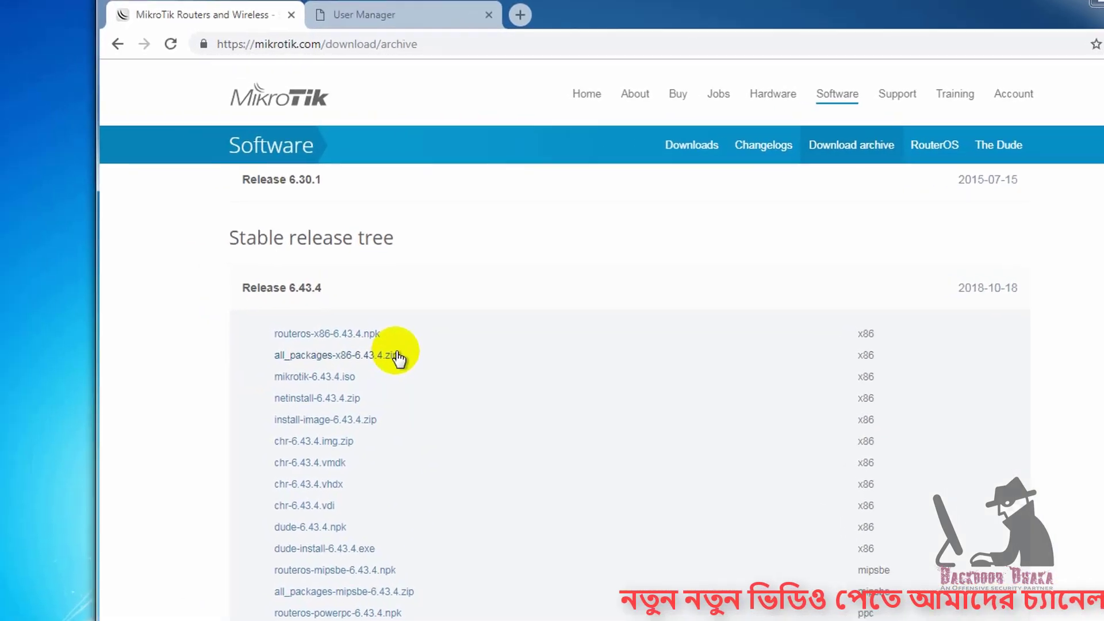
click(32, 450)
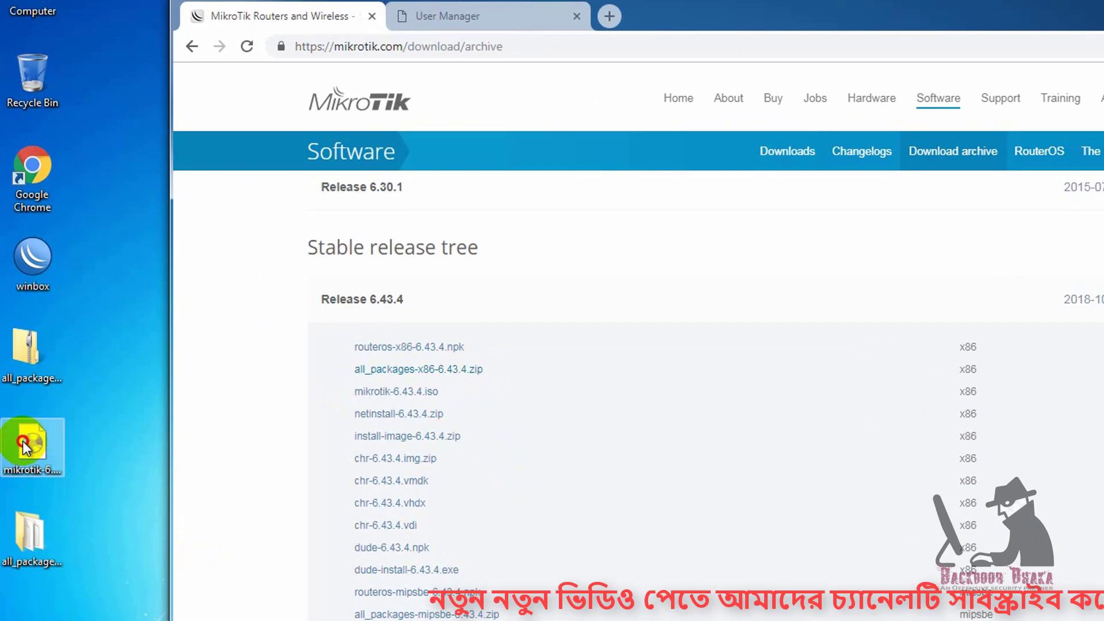
click(33, 339)
Open the all_packages-x86-6.43.4 folder, locate user-manager-6.43.4.npk, and close the window.
double_click(28, 532)
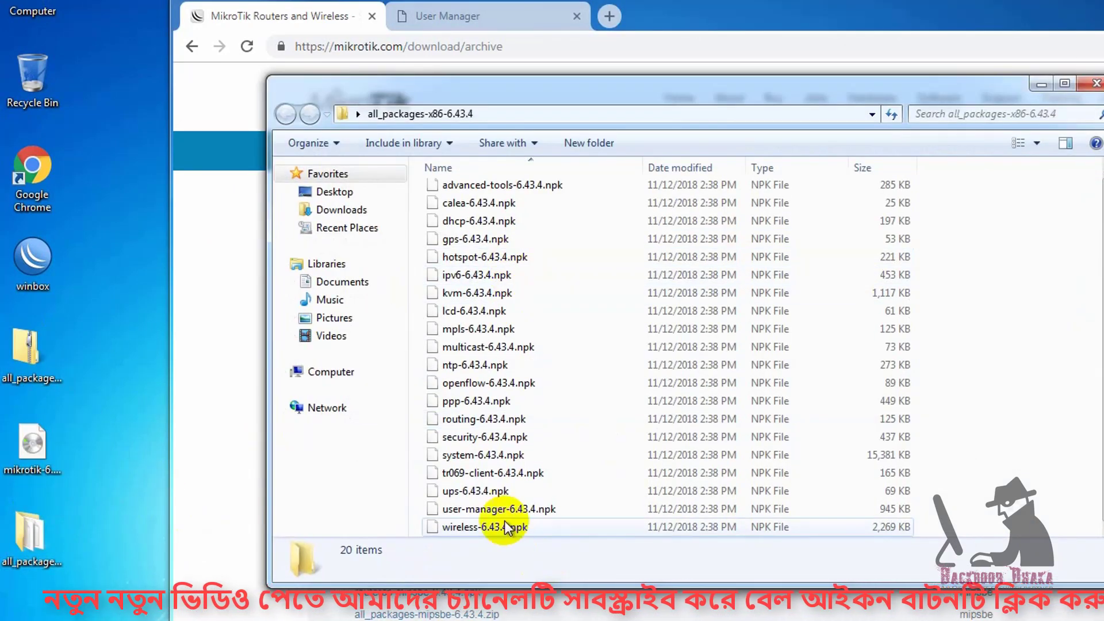
click(506, 510)
click(1096, 84)
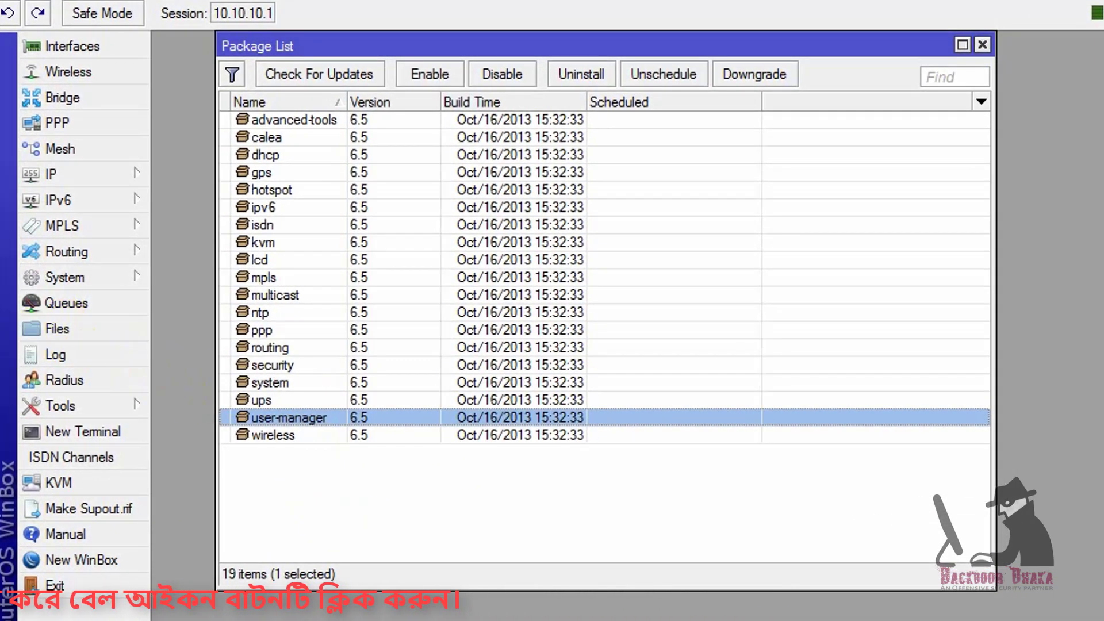
Upload user-manager-6.43.4.npk from the all_packages-x86-6.43.4 folder to the router's Files, then close the File List.
click(88, 325)
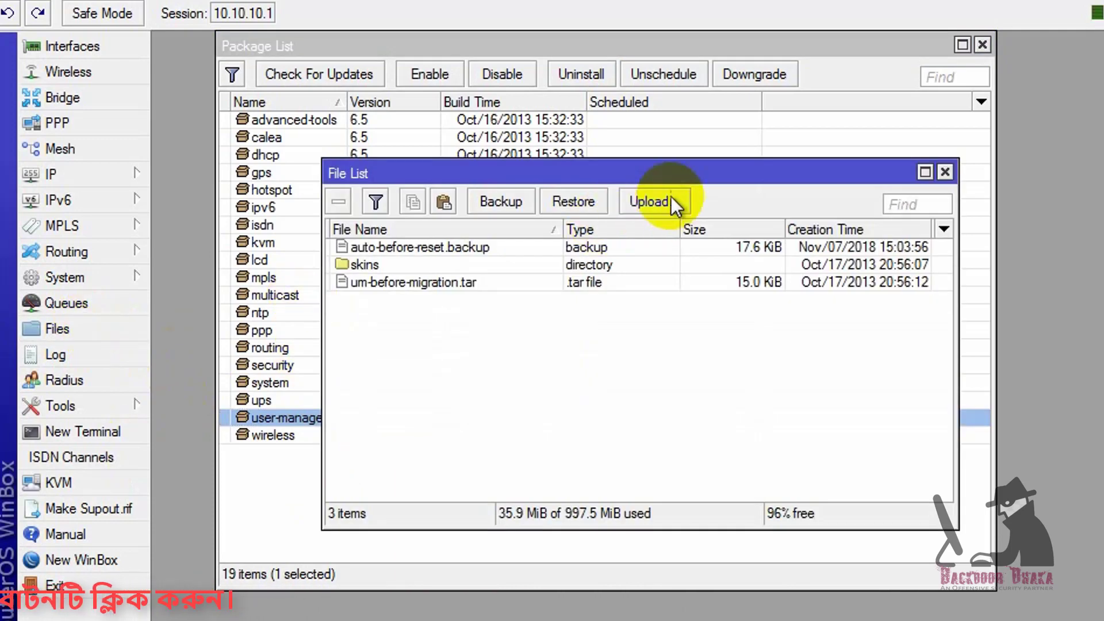
click(647, 203)
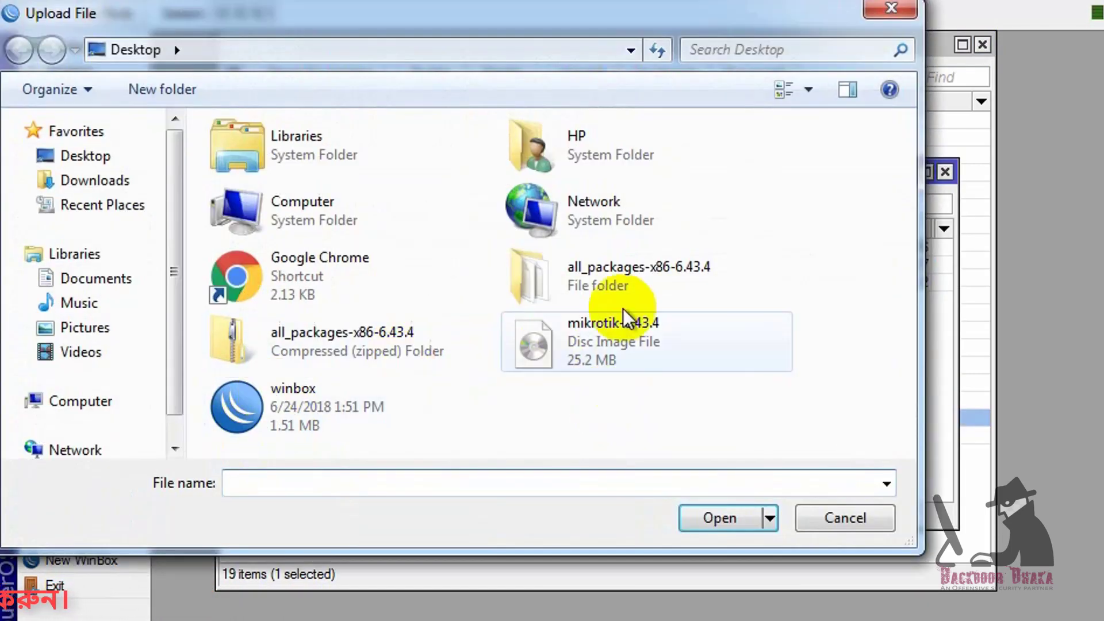
double_click(577, 284)
scroll(577, 283, down, 3)
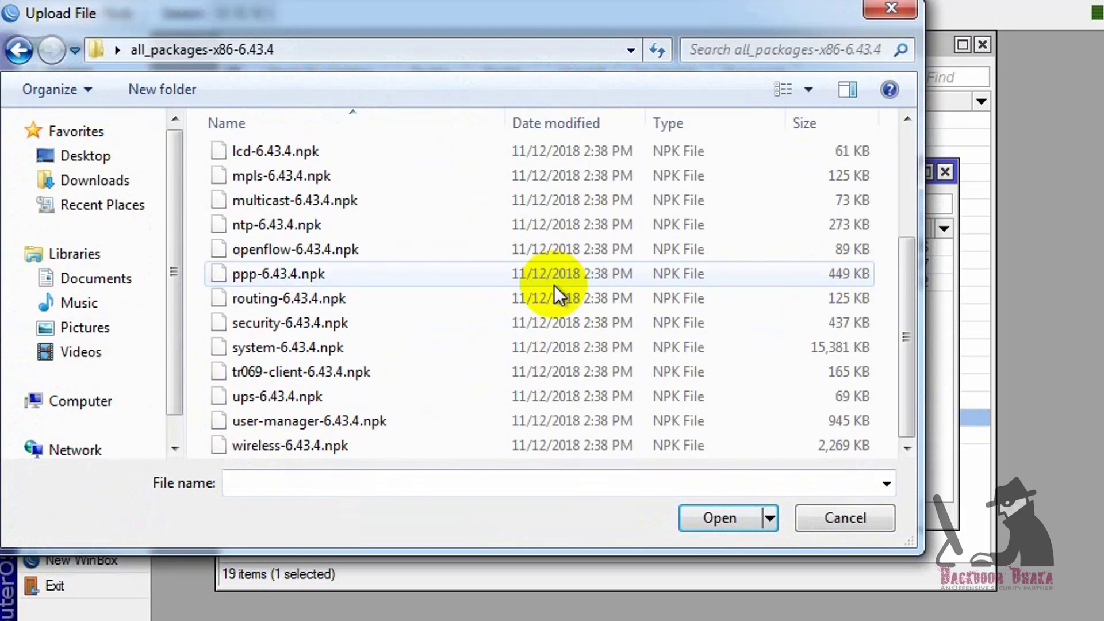
click(246, 419)
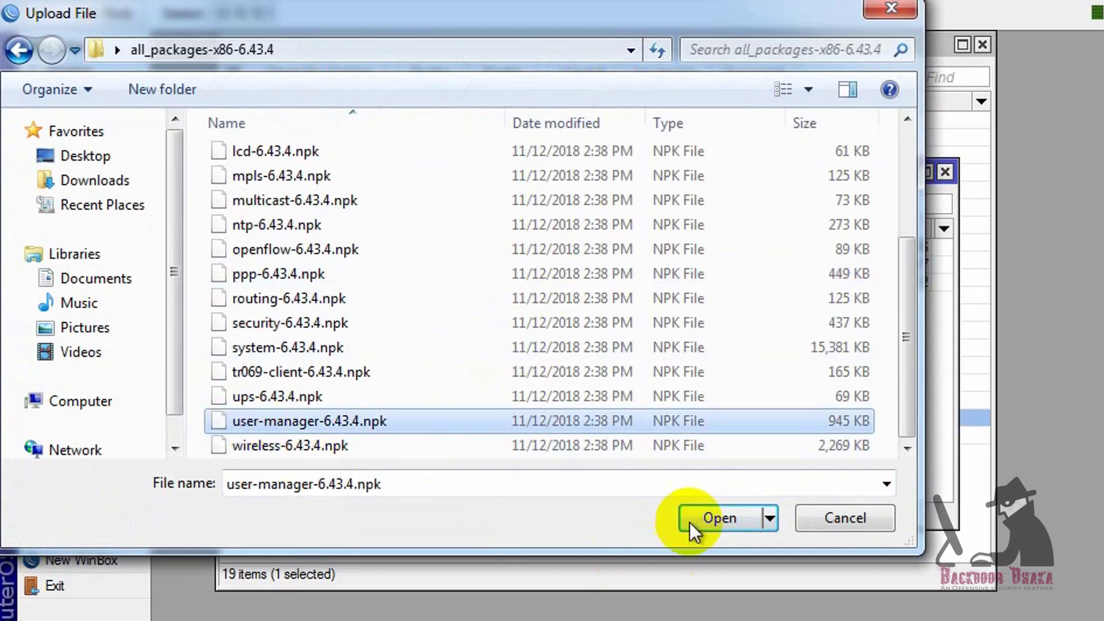
click(806, 529)
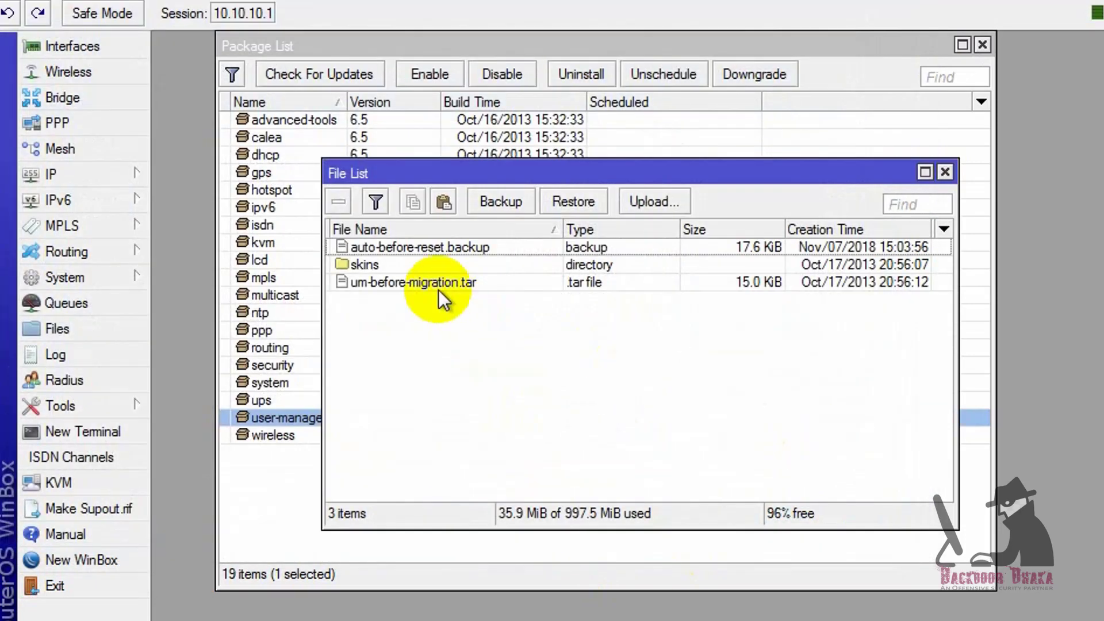
click(945, 172)
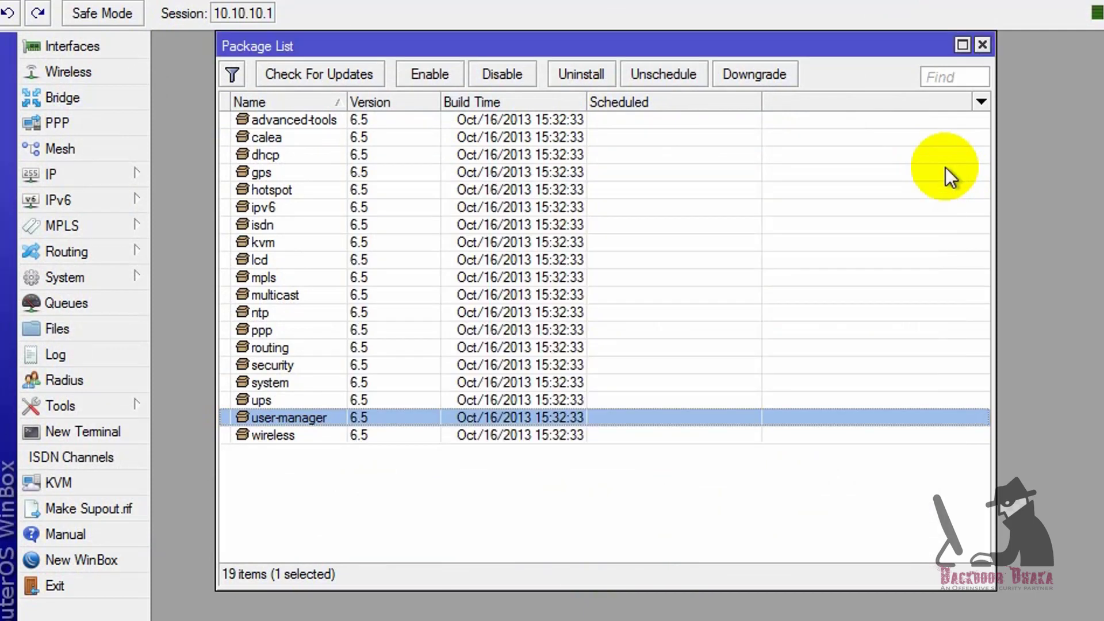
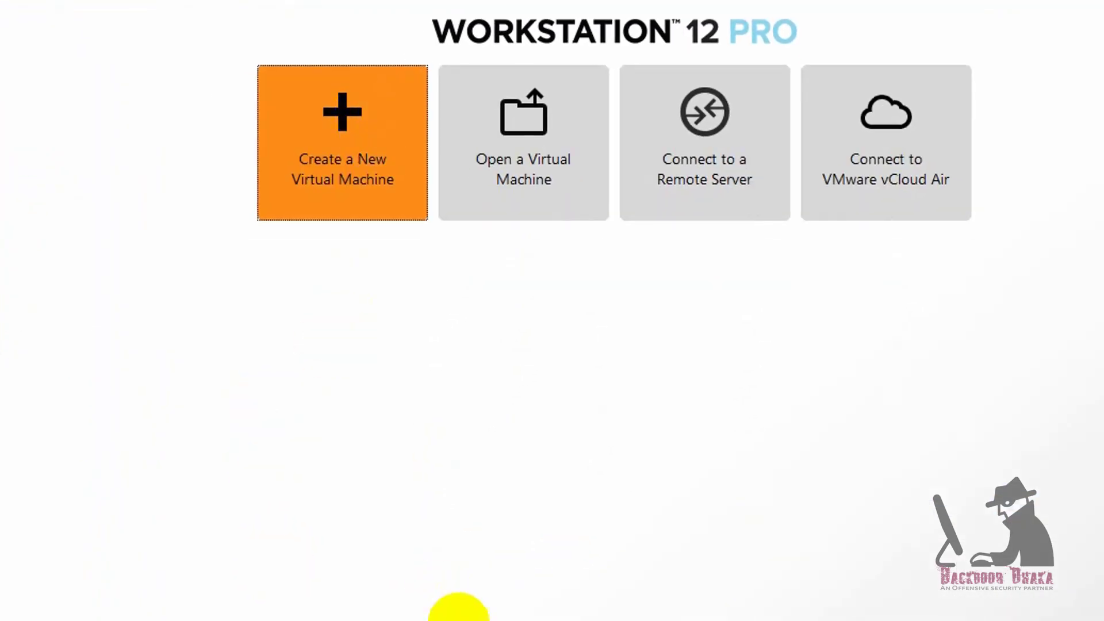
Choose to install the OS later, set guest type Other, and name the machine RADIUS Server.
click(630, 610)
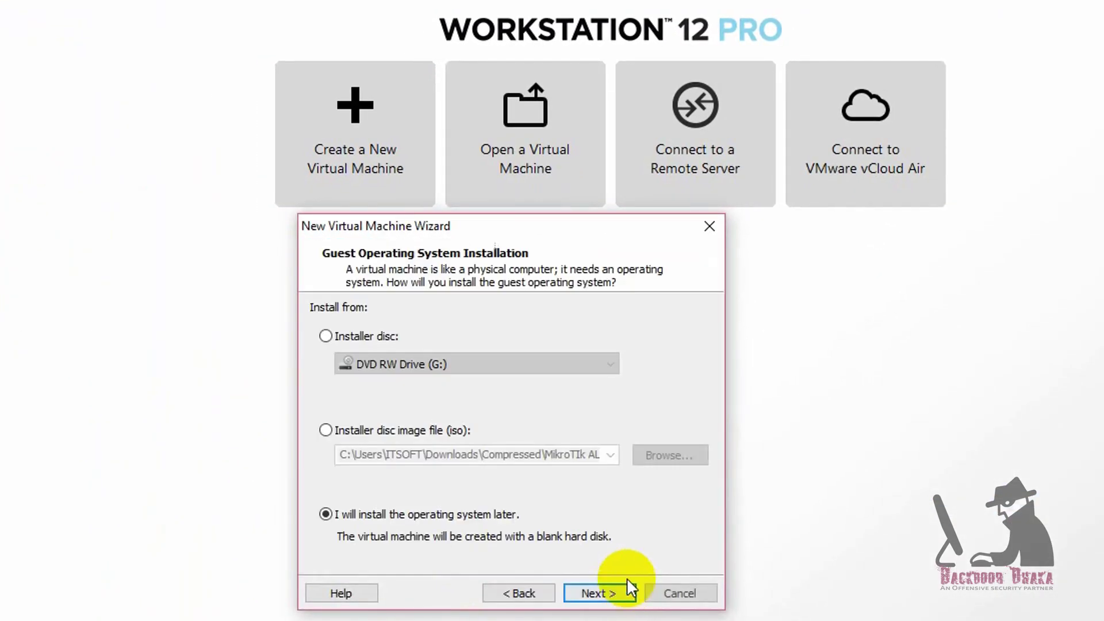
key(Return)
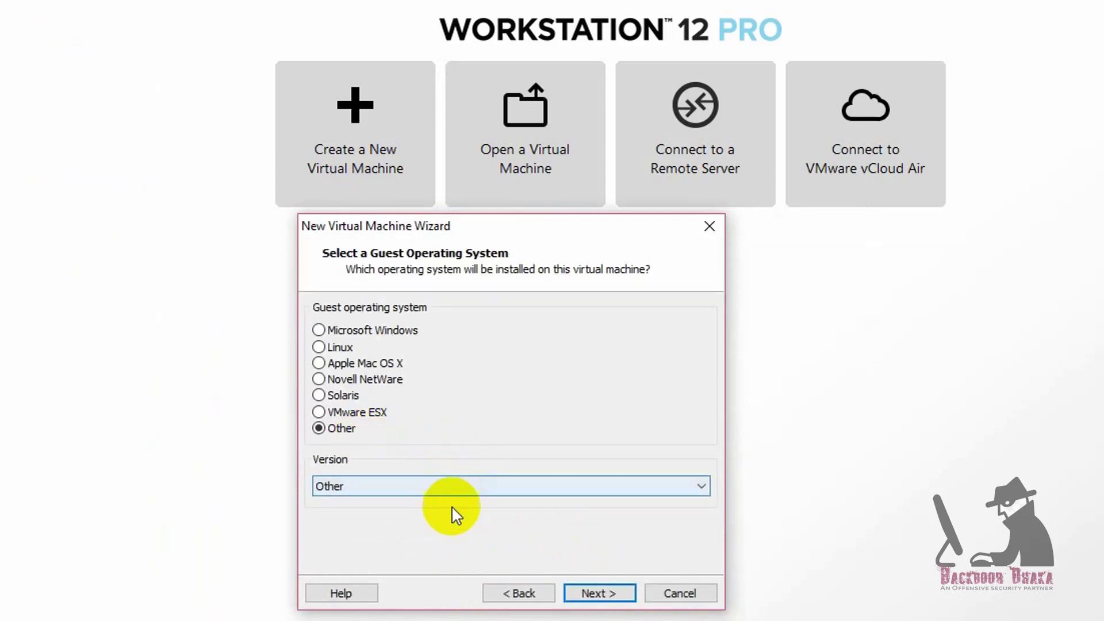
key(Return)
text(_R)
key(BackSpace)
text(RADIUS Server)
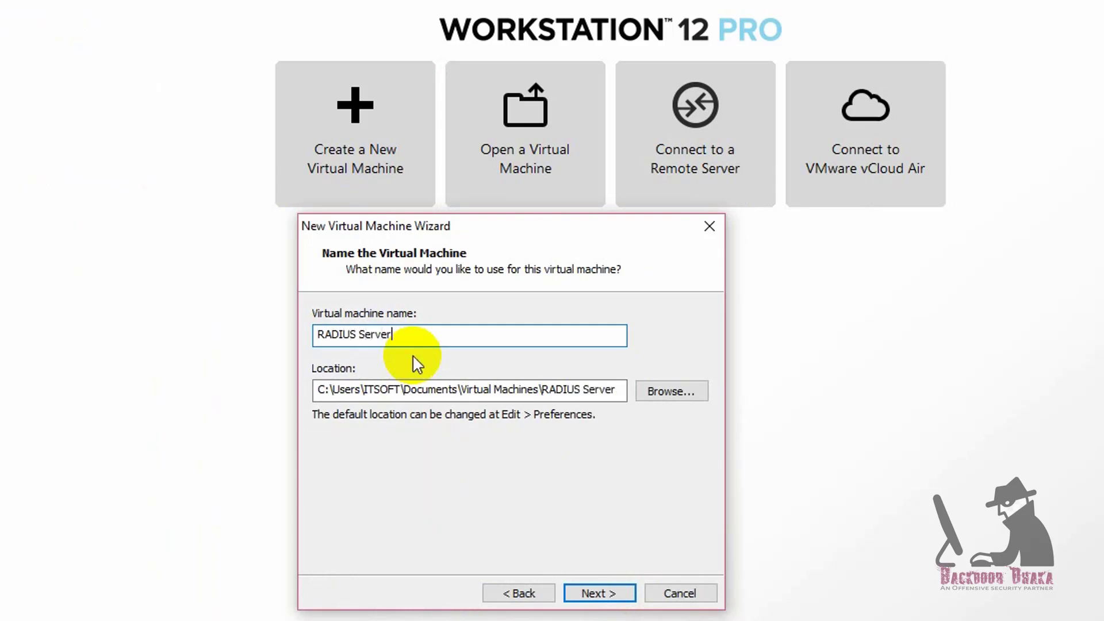
Clear the path-already-exists error by renaming the machine to RADIUS ServerMikro.
click(611, 593)
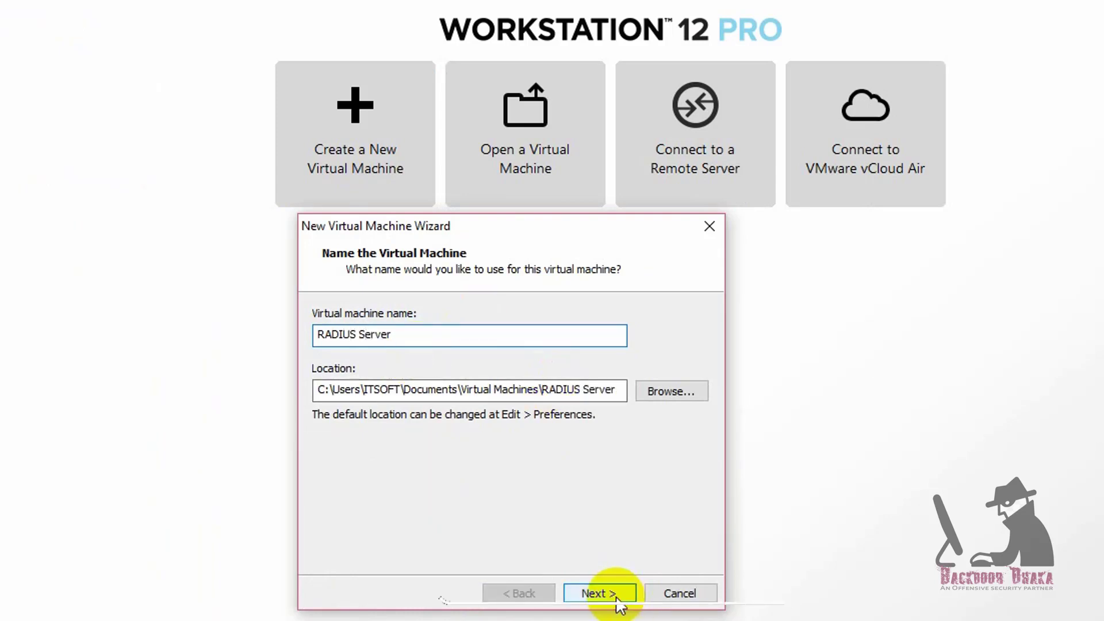
key(Return)
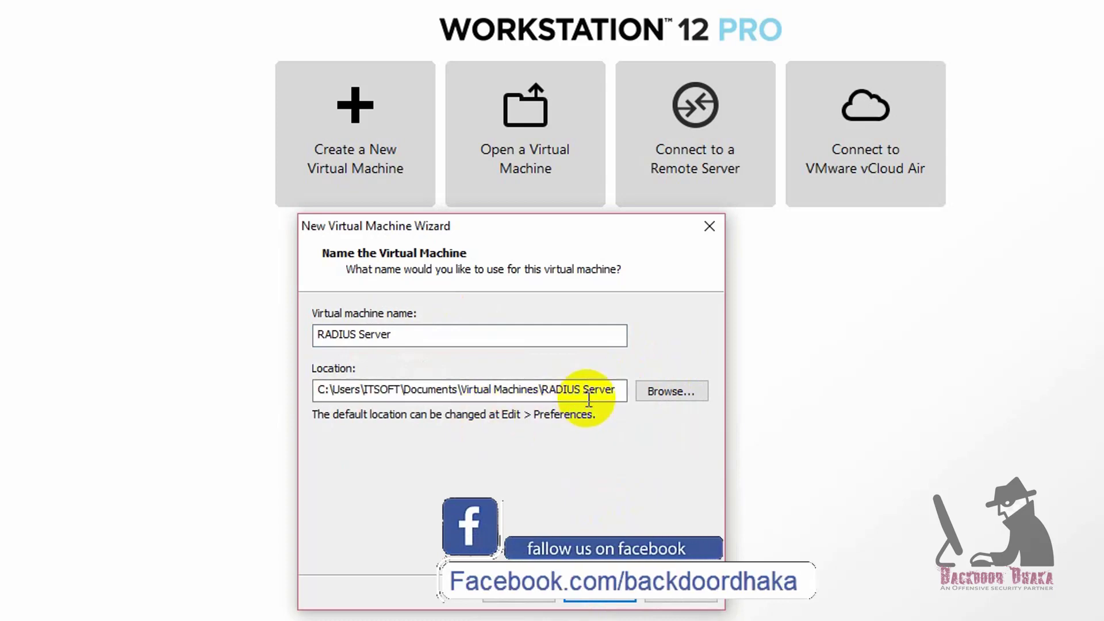
click(428, 333)
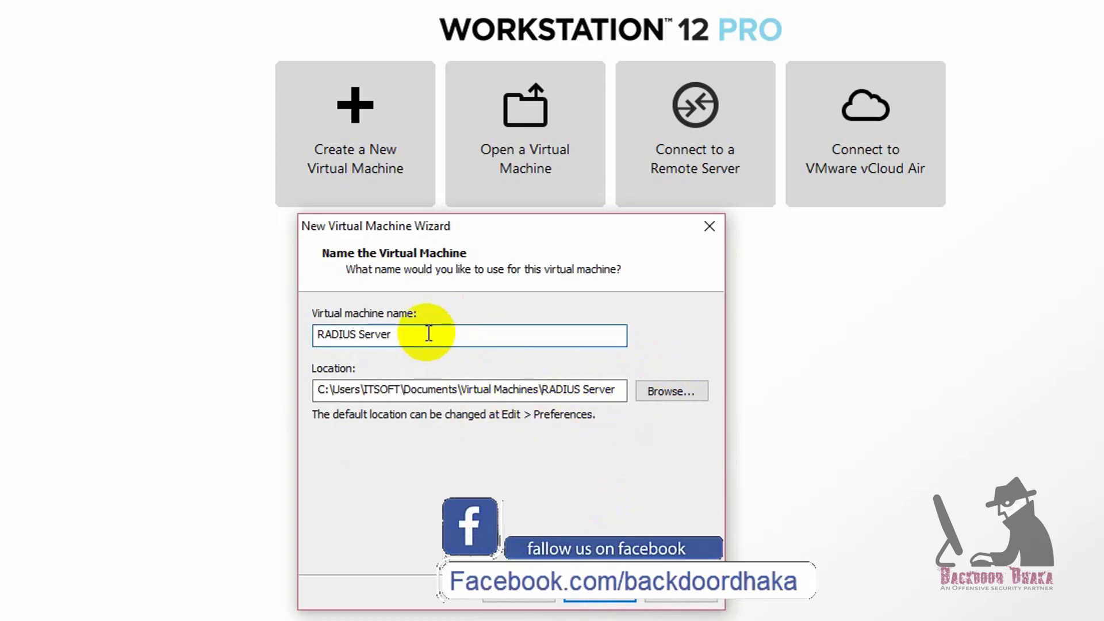
text(Mikro)
Give it a 2.0 GB virtual disk stored as a single file and finish the wizard.
click(606, 595)
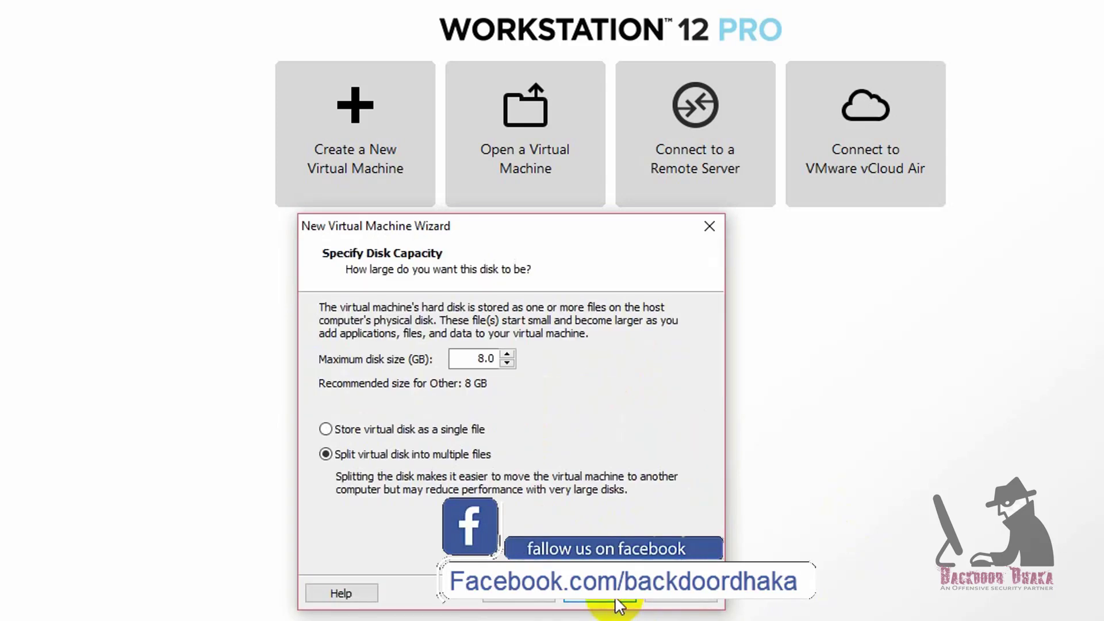
double_click(473, 359)
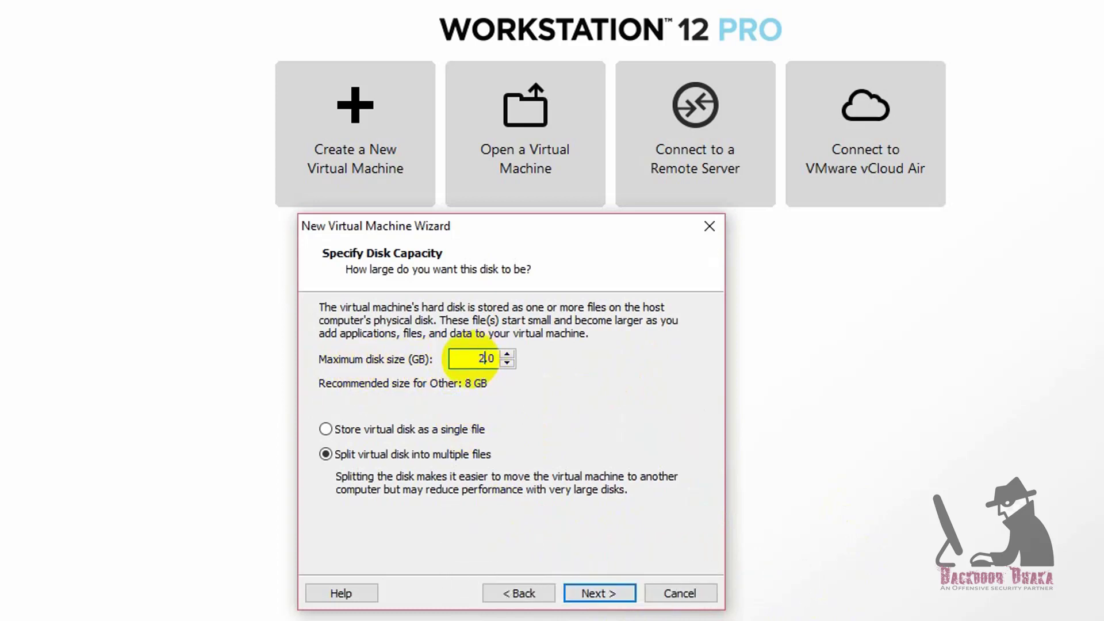
click(344, 430)
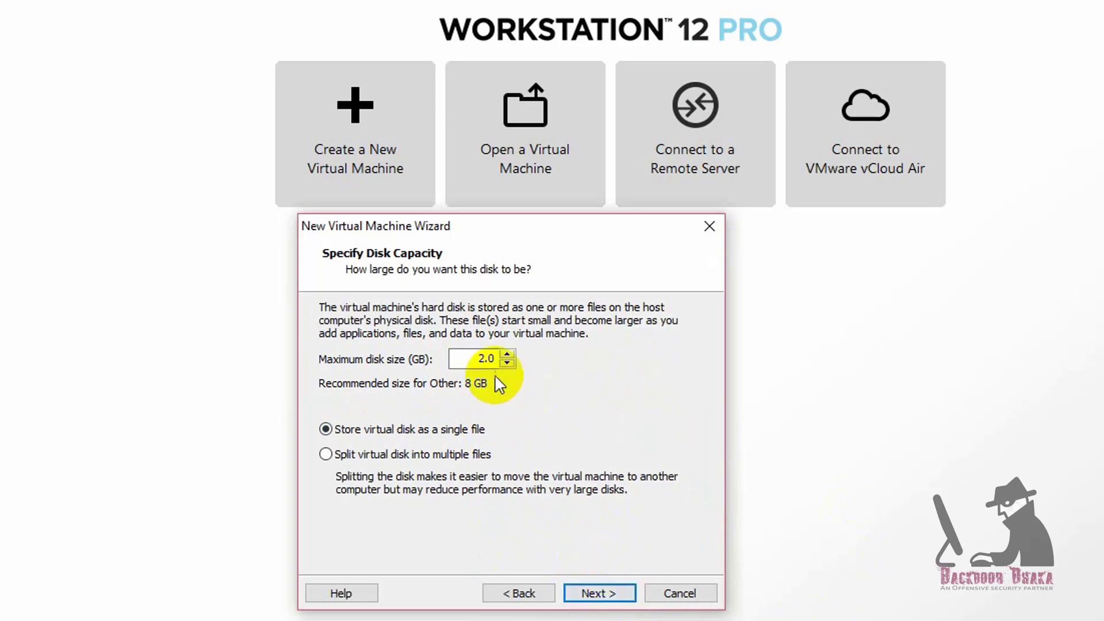
click(595, 593)
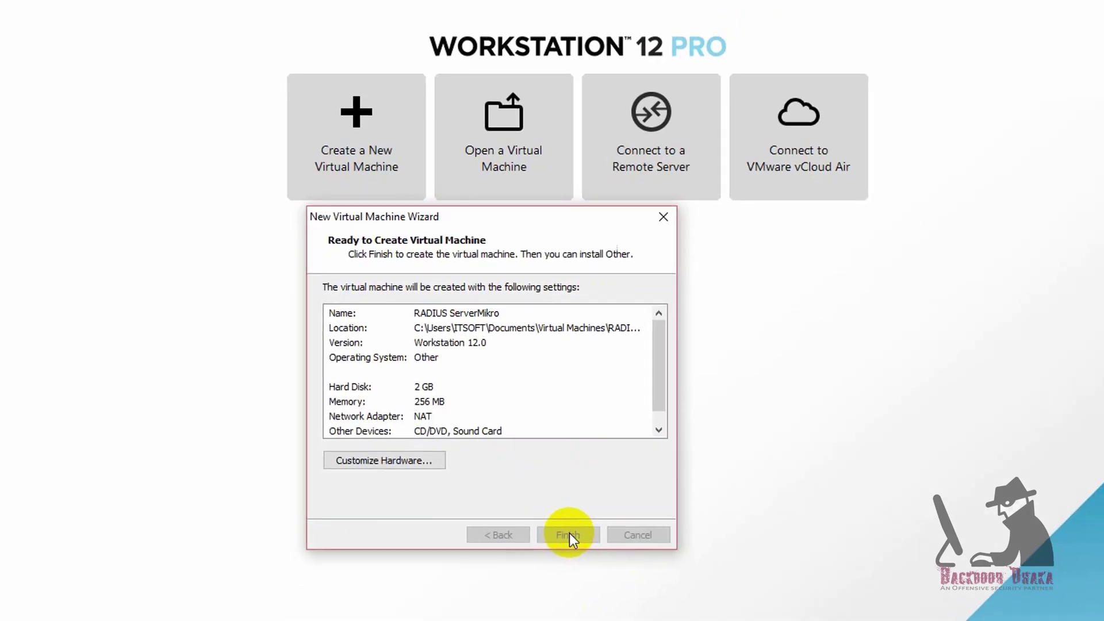
click(571, 540)
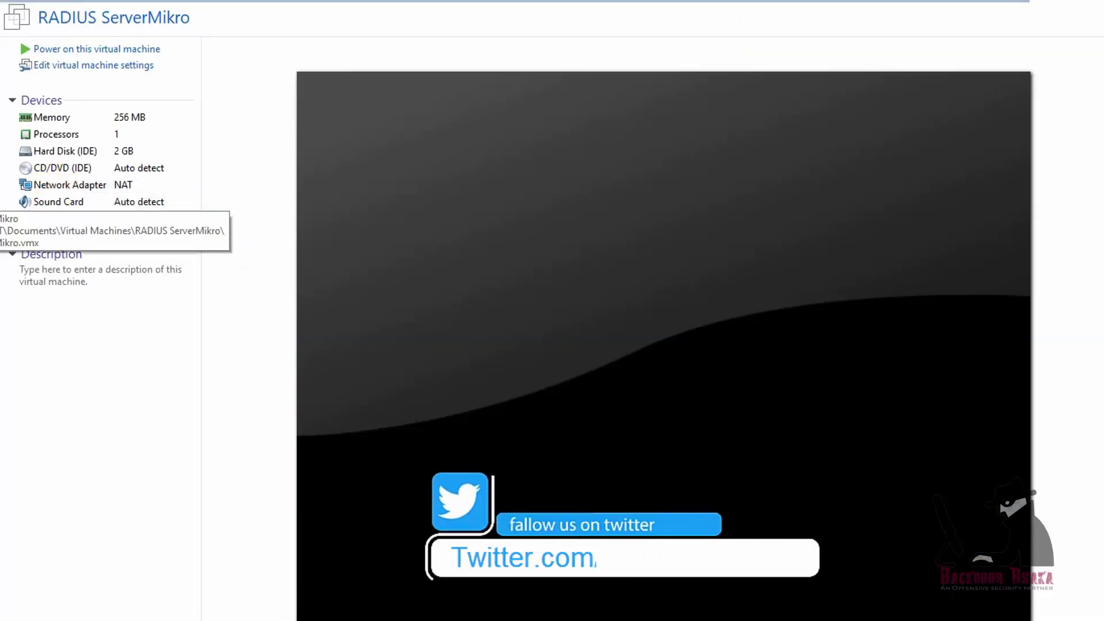
Raise the VM's memory to 512 MB in its hardware settings.
click(40, 116)
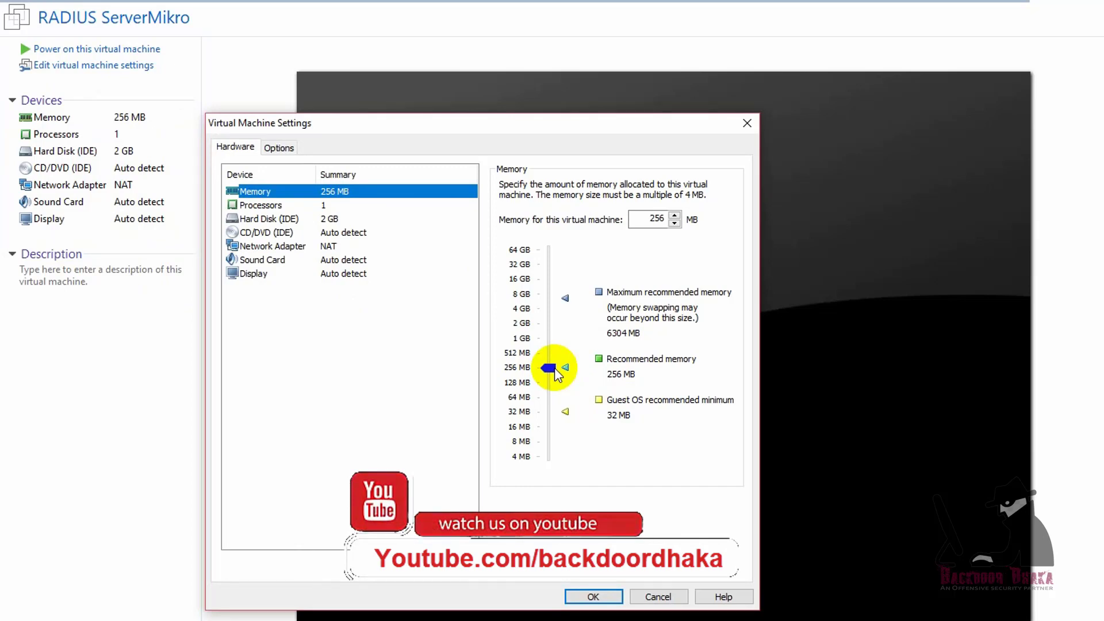
drag(555, 370, 548, 353)
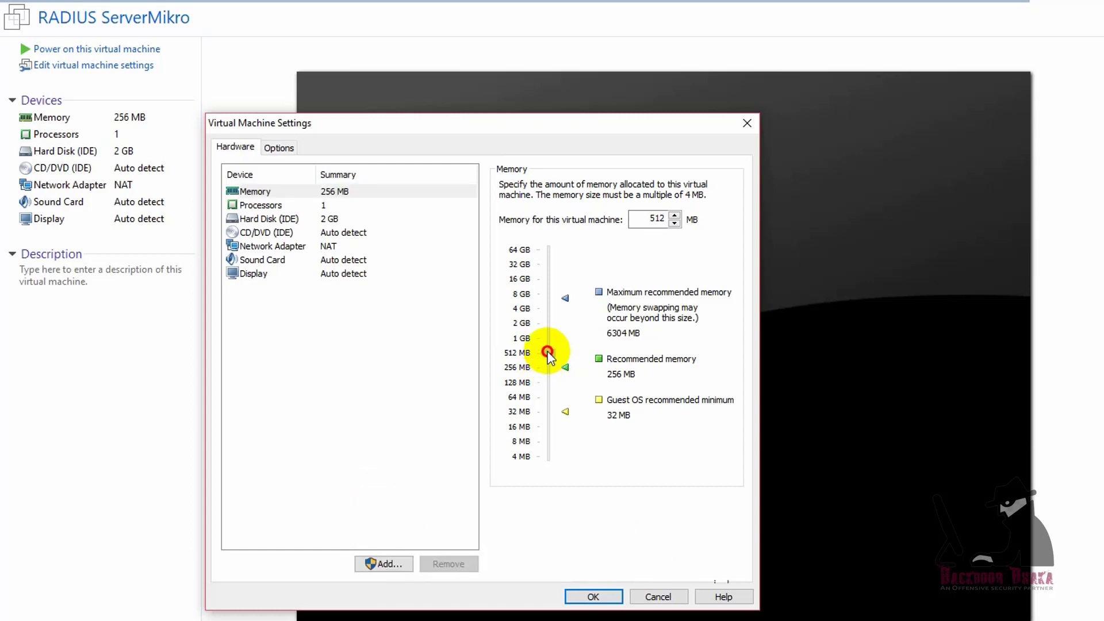
click(268, 206)
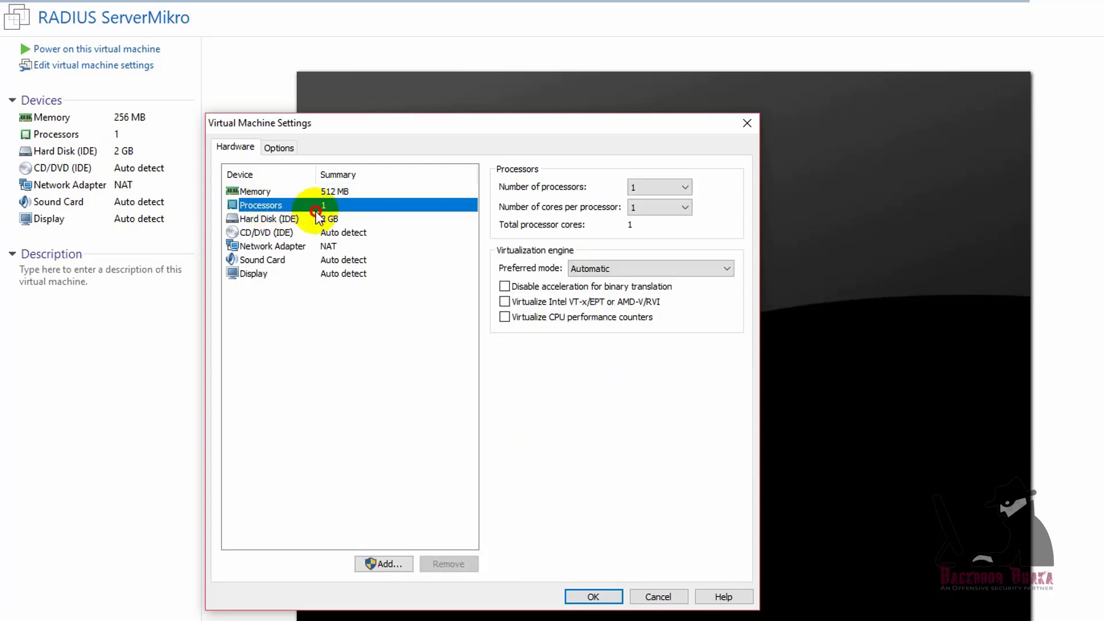
Point the CD/DVD drive at mikrotik-6.43.4.iso from Downloads\Compressed\MikroTik ALI.
click(311, 233)
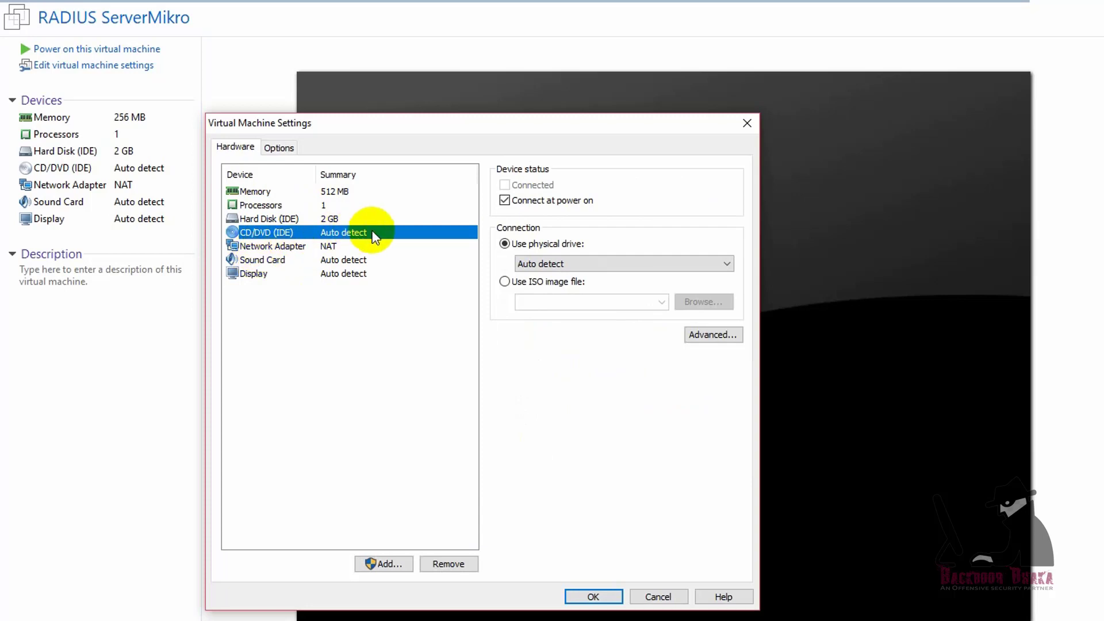
click(533, 283)
click(702, 302)
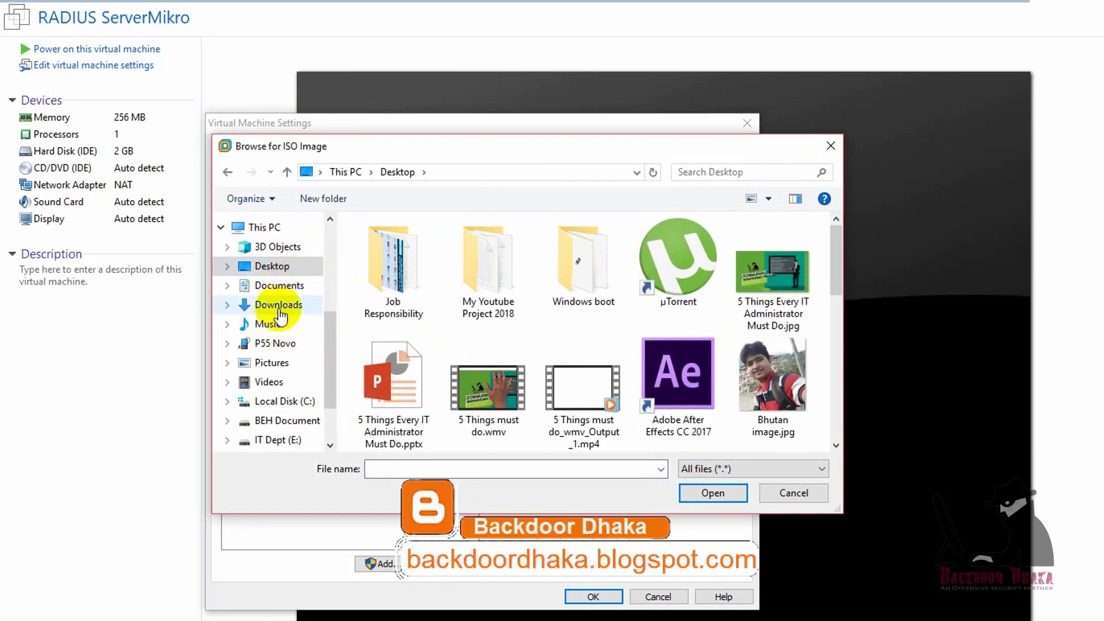
click(278, 305)
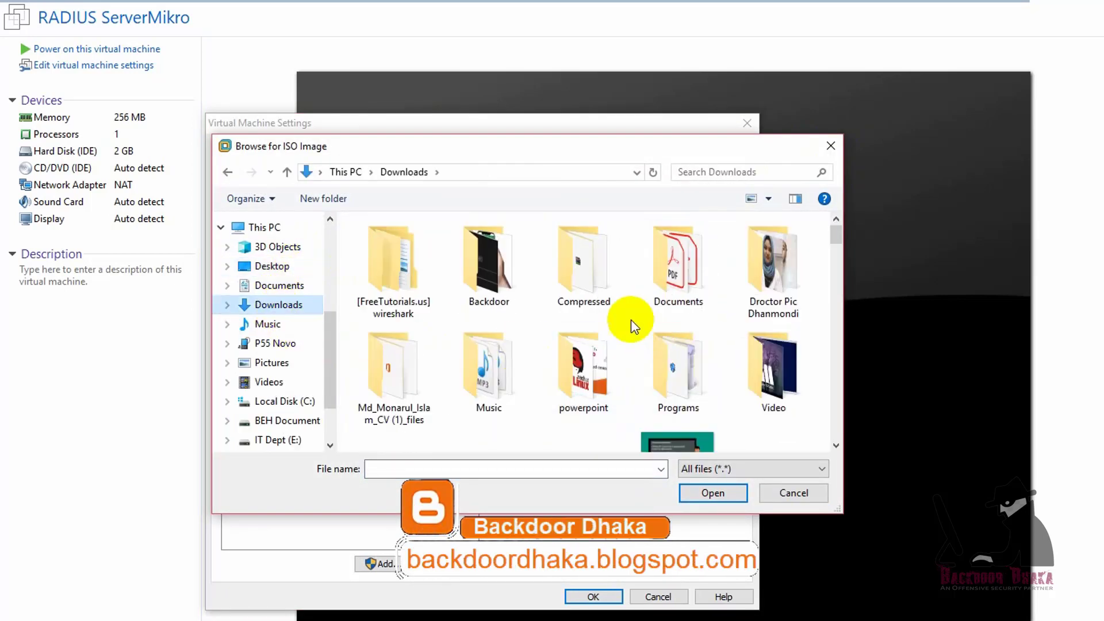
double_click(588, 244)
double_click(417, 315)
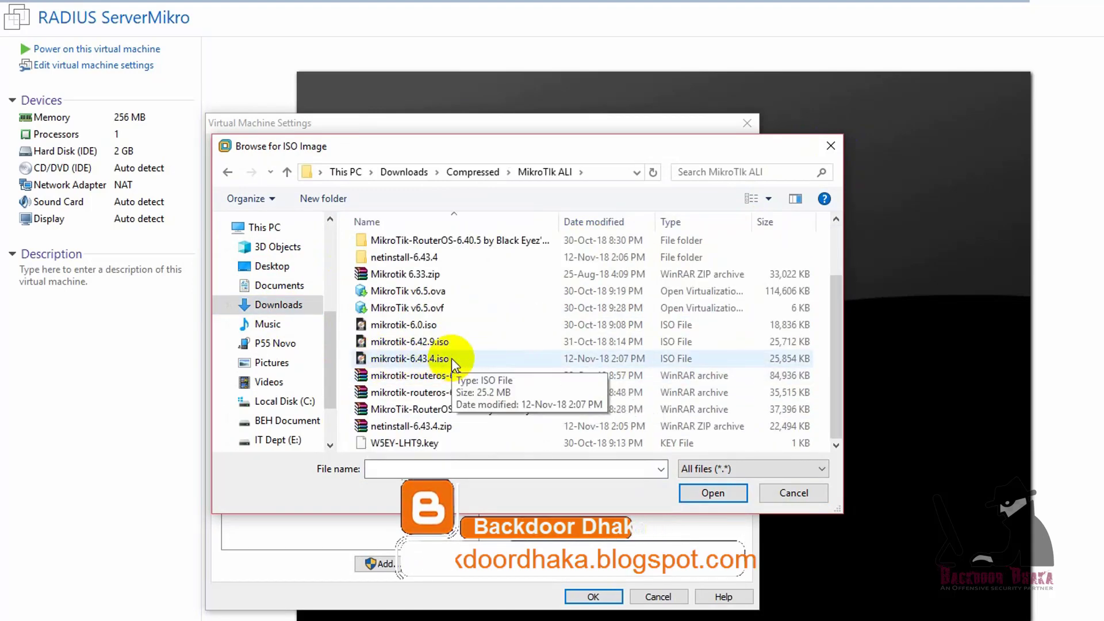
click(451, 358)
click(707, 491)
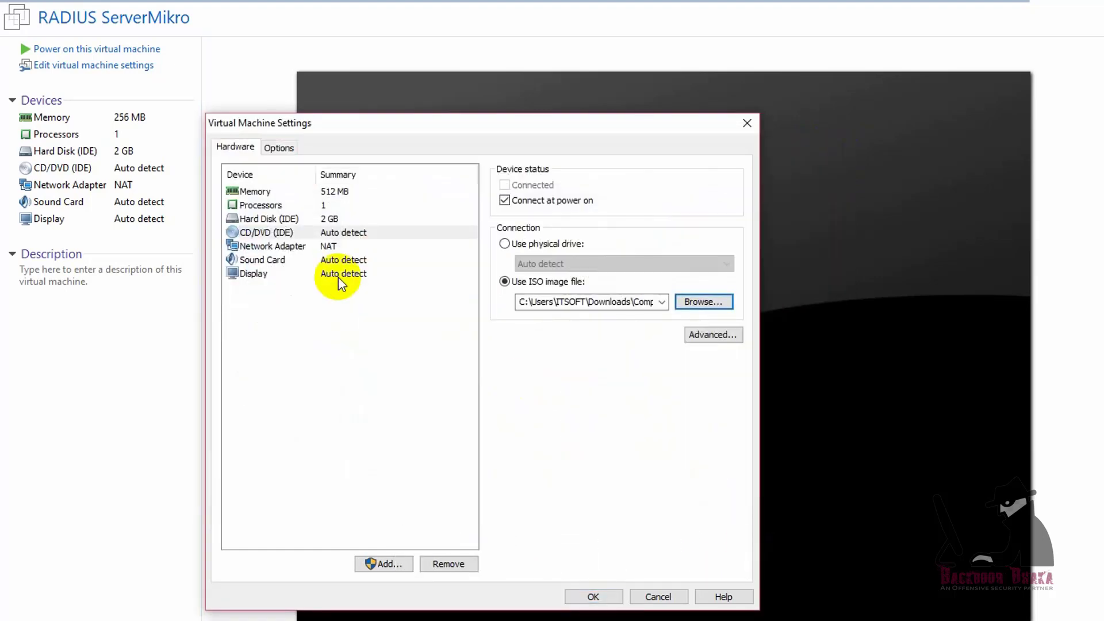
Set the network adapter to Bridged, apply the settings, and power on the VM.
click(253, 246)
click(513, 247)
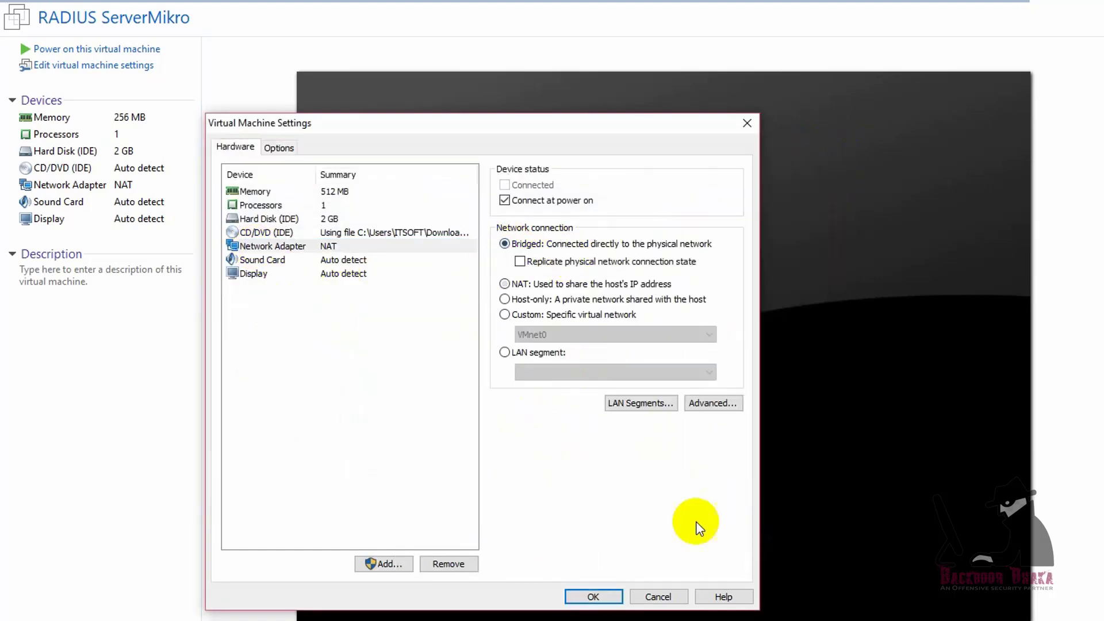
click(593, 596)
click(126, 51)
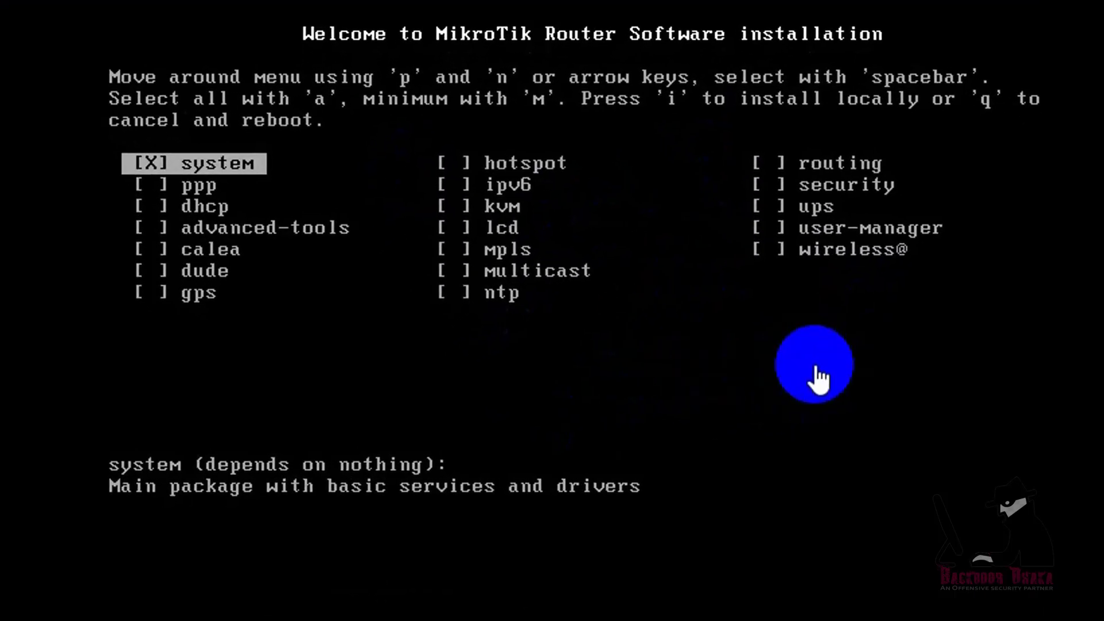
Install RouterOS with the chosen packages including user-manager, answer n then y, and reboot.
click(791, 372)
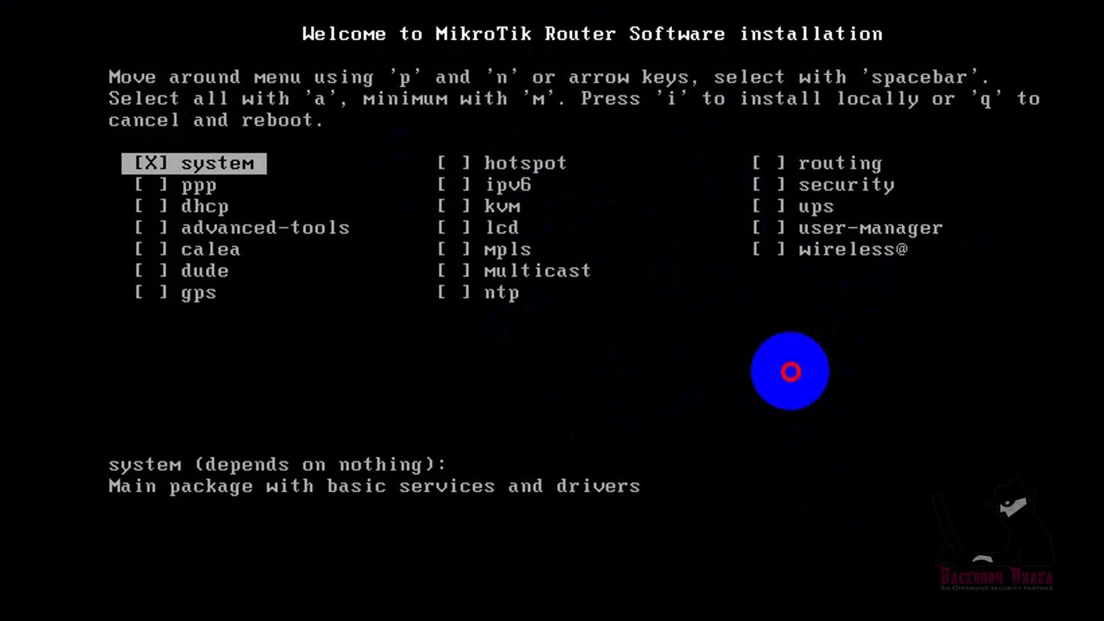
key(Down)
key(Up)
key(Down)
key(Down)
key(Right)
key(Down)
key(Right)
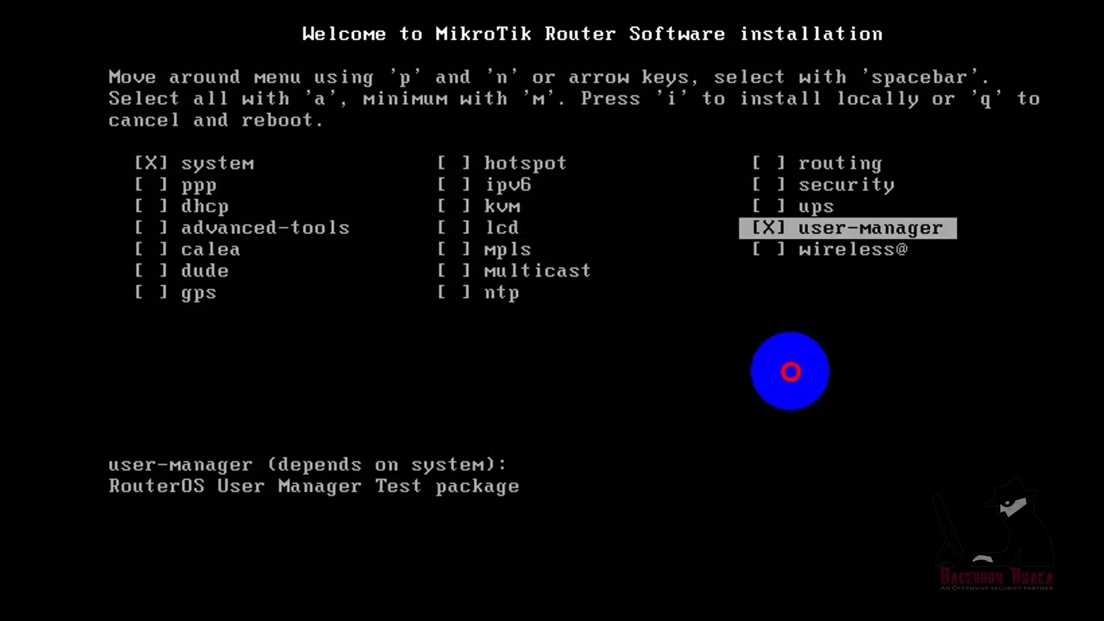
key(i)
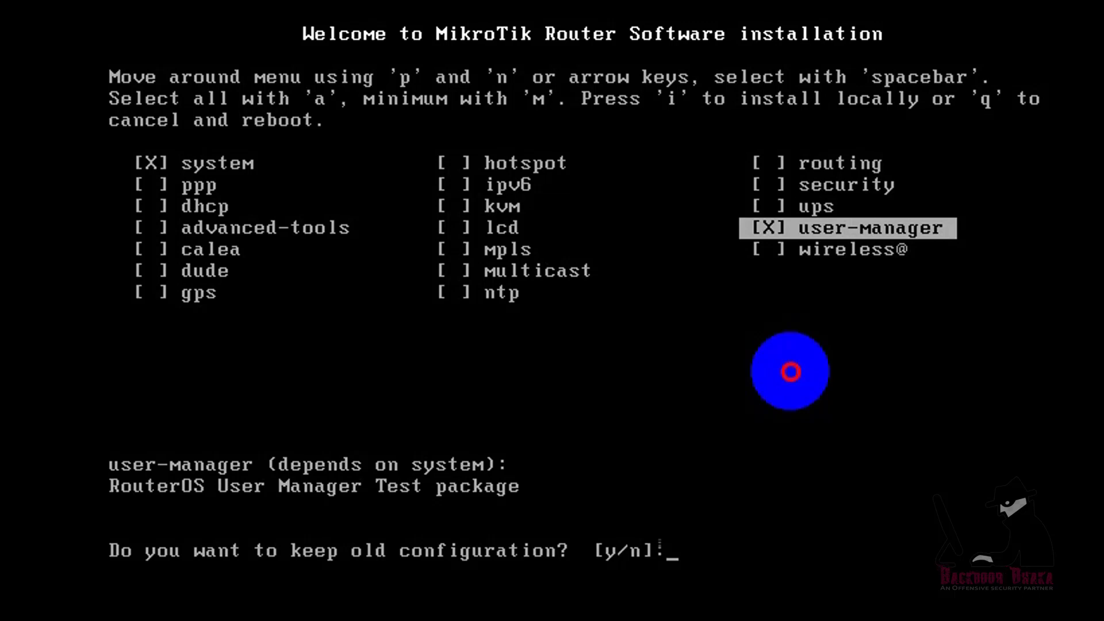
text(n]:)
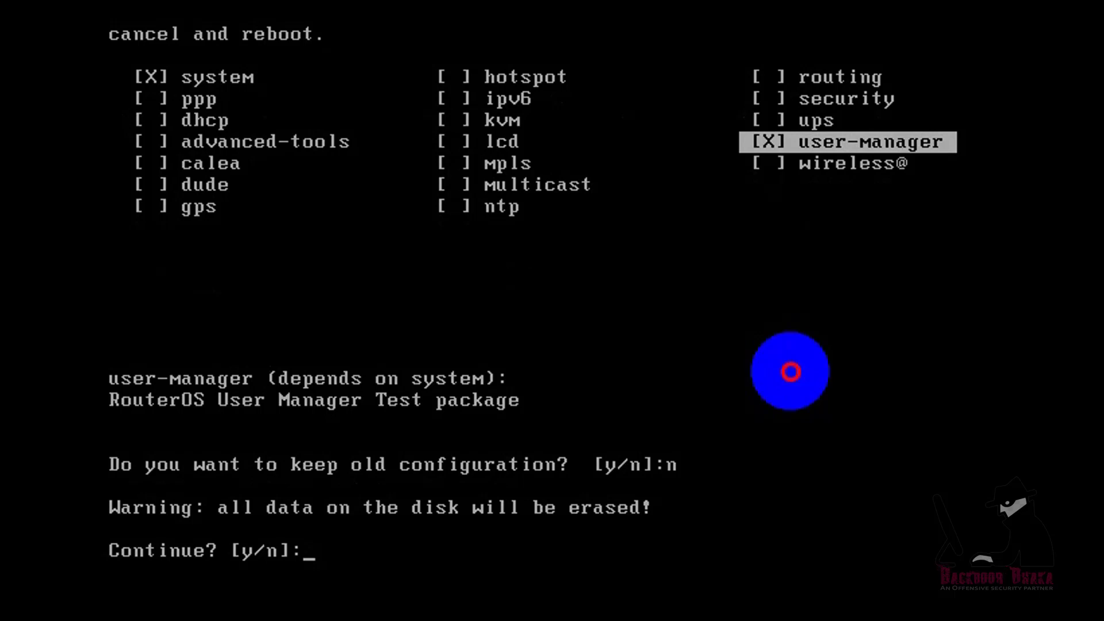
text(y)
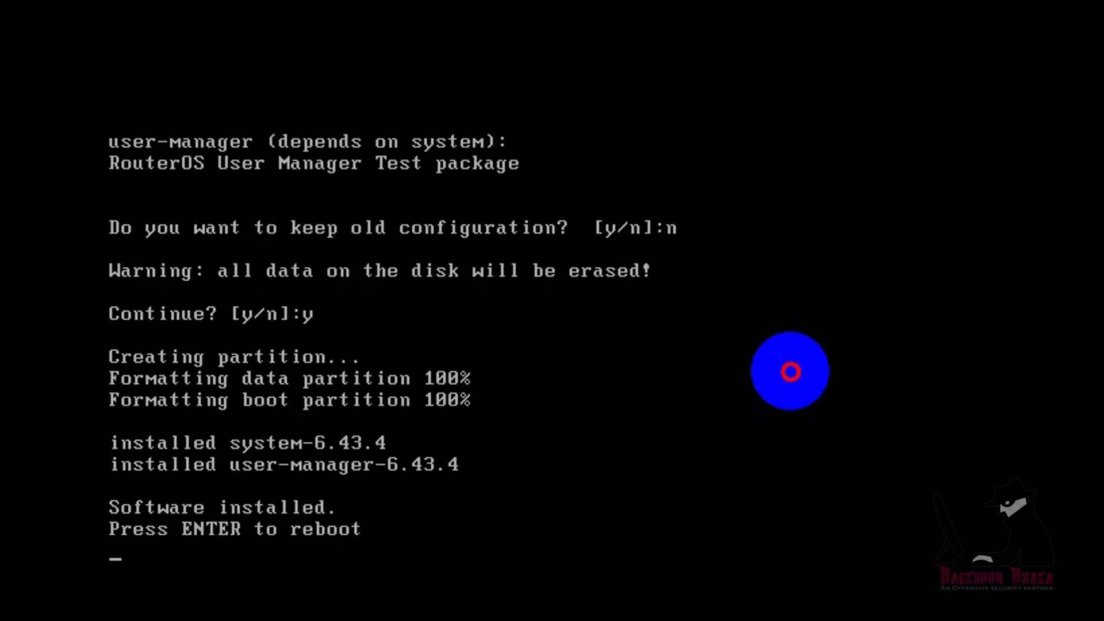
key(Return)
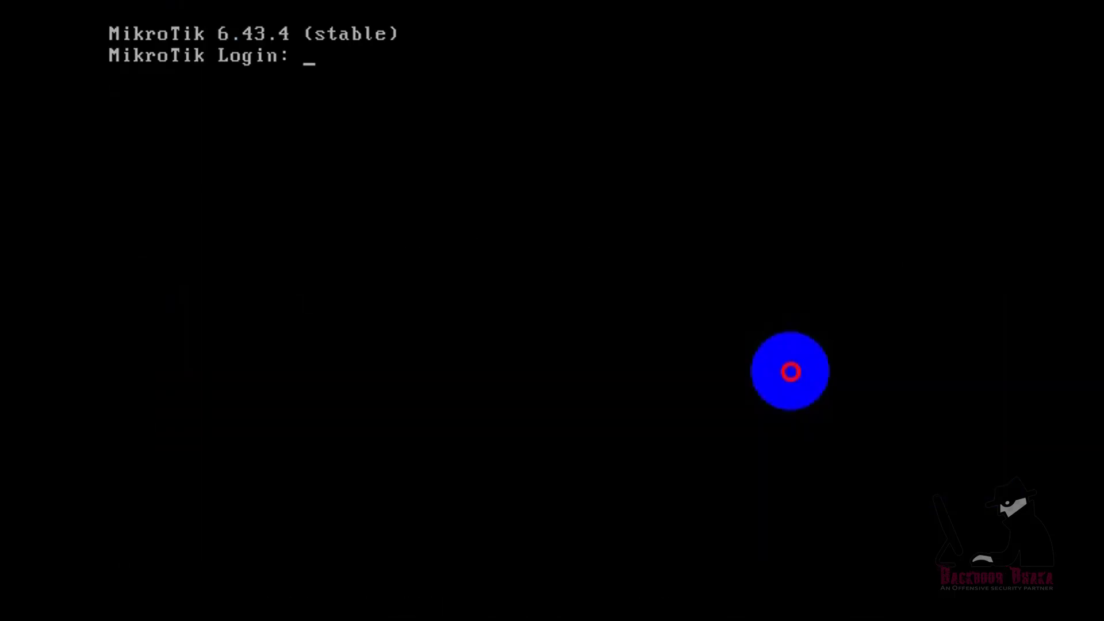
Log in as admin with an empty password and decline viewing the license.
text(admin)
key(Return)
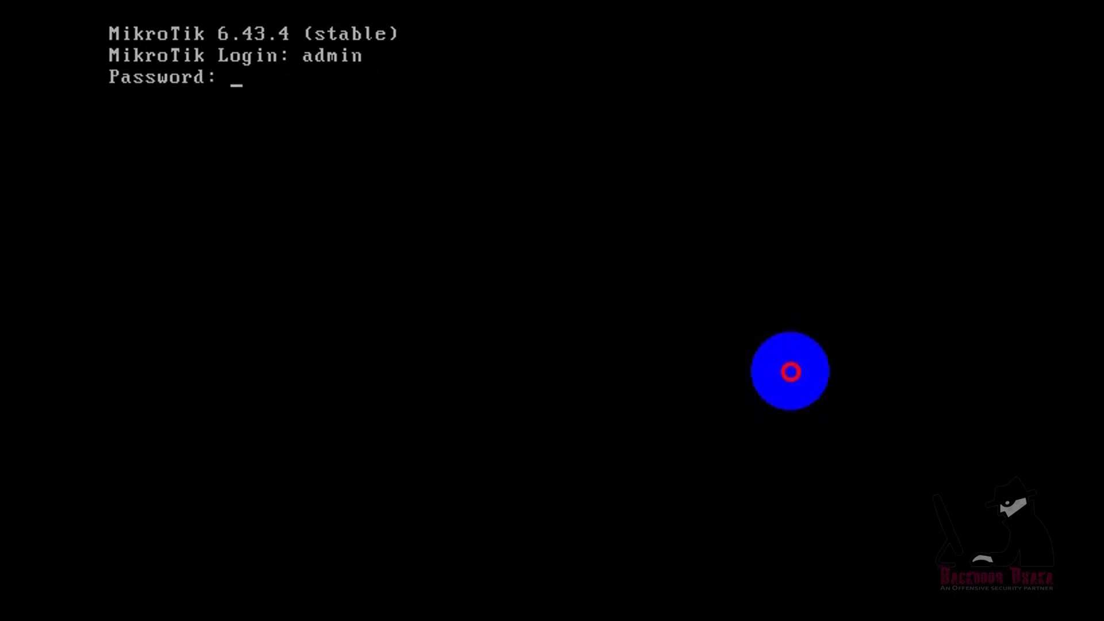
key(Return)
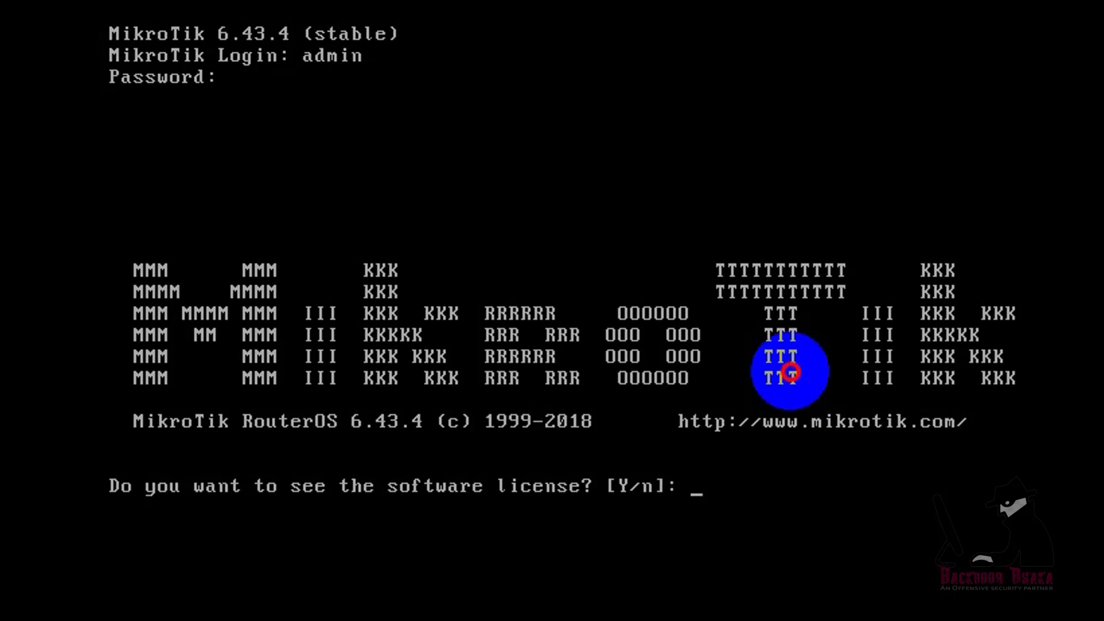
text(n)
key(Return)
key(Return)
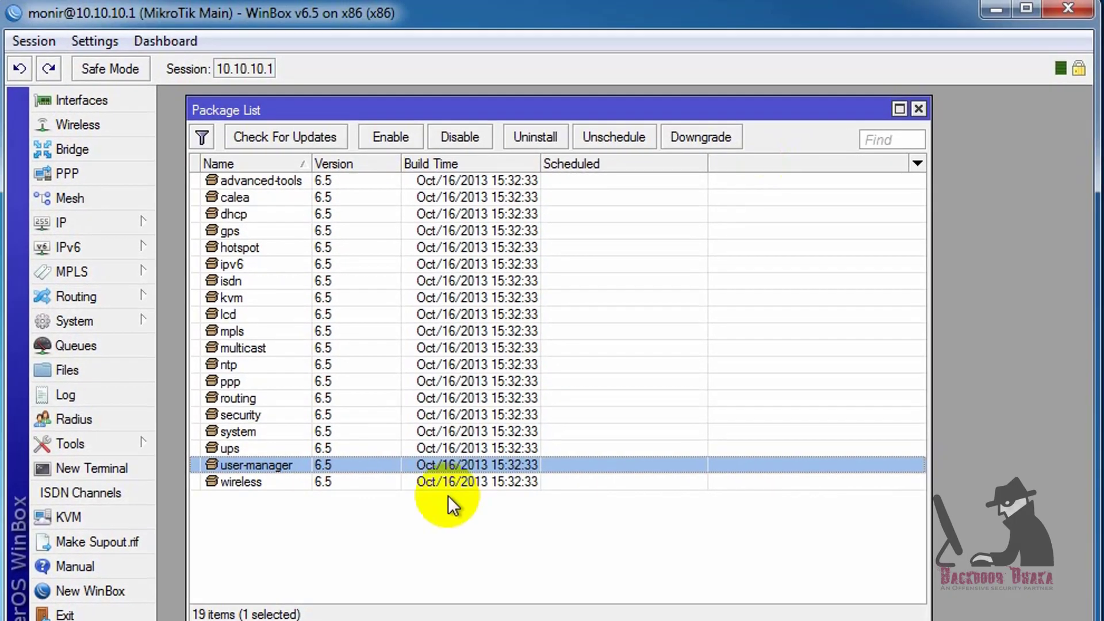
Close the Package List, widen the Address List, and select the LAN 10.10.10.1/24 entry.
click(920, 109)
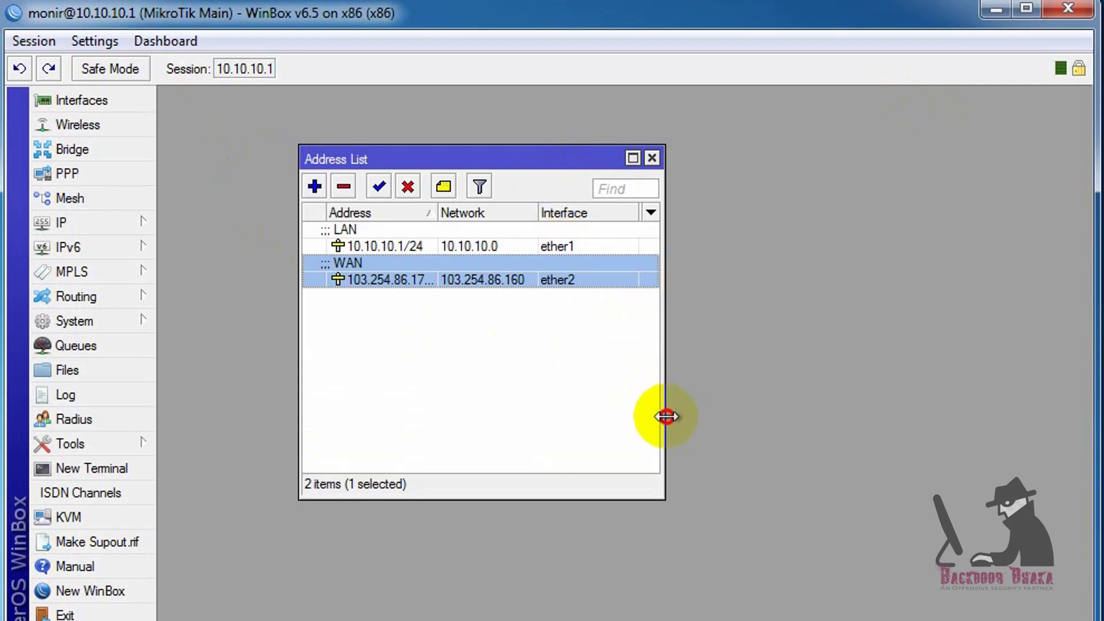
drag(664, 414, 850, 439)
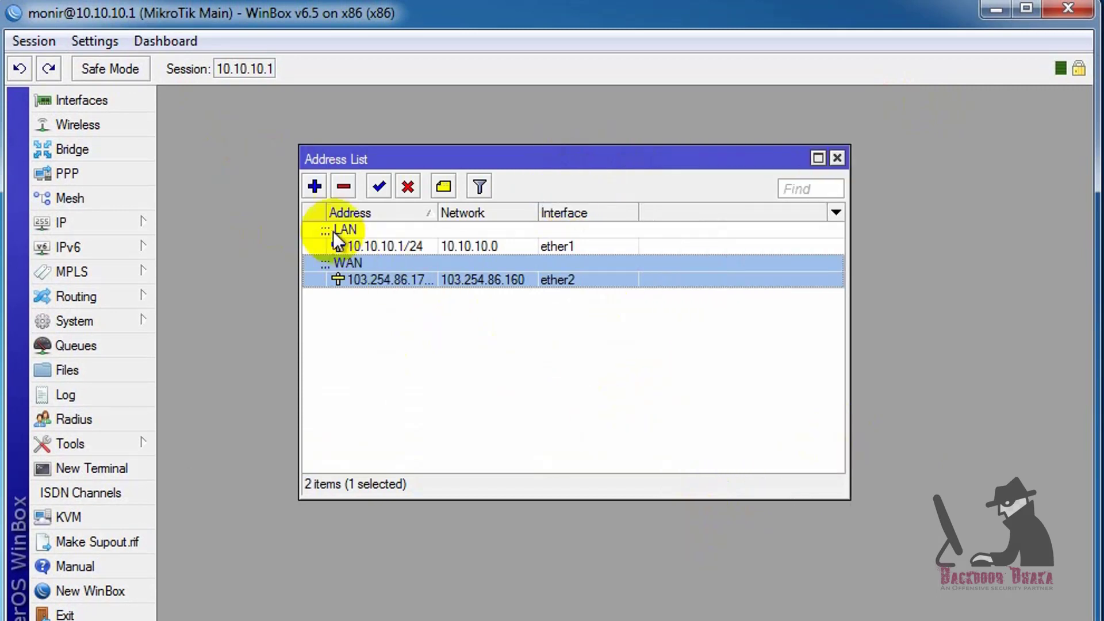
click(402, 247)
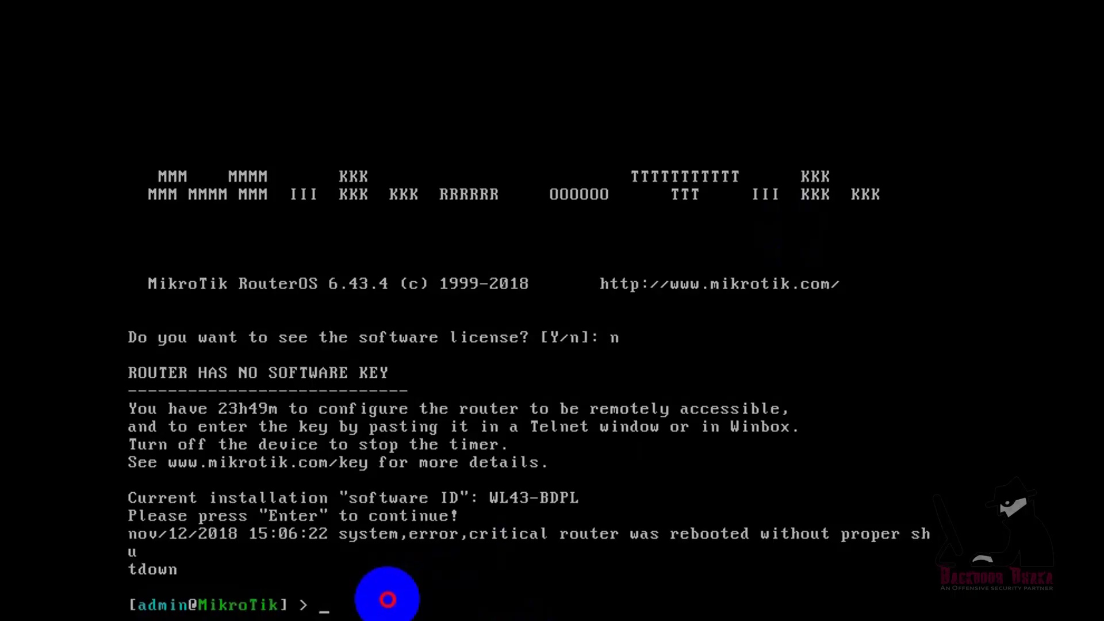
Add 10.10.10.10/24 on ether1 with 'ip address add', using Tab completion for parameters.
text(ip address add a)
key(Tab)
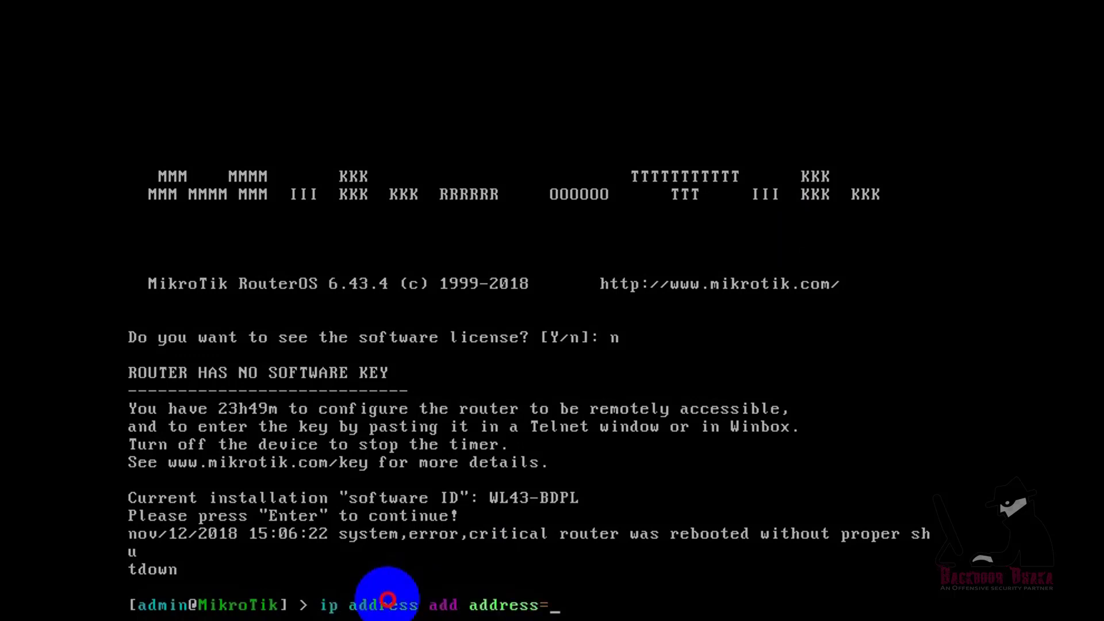
text(10.10.10.10/24 in)
key(Tab)
text(ether1 co)
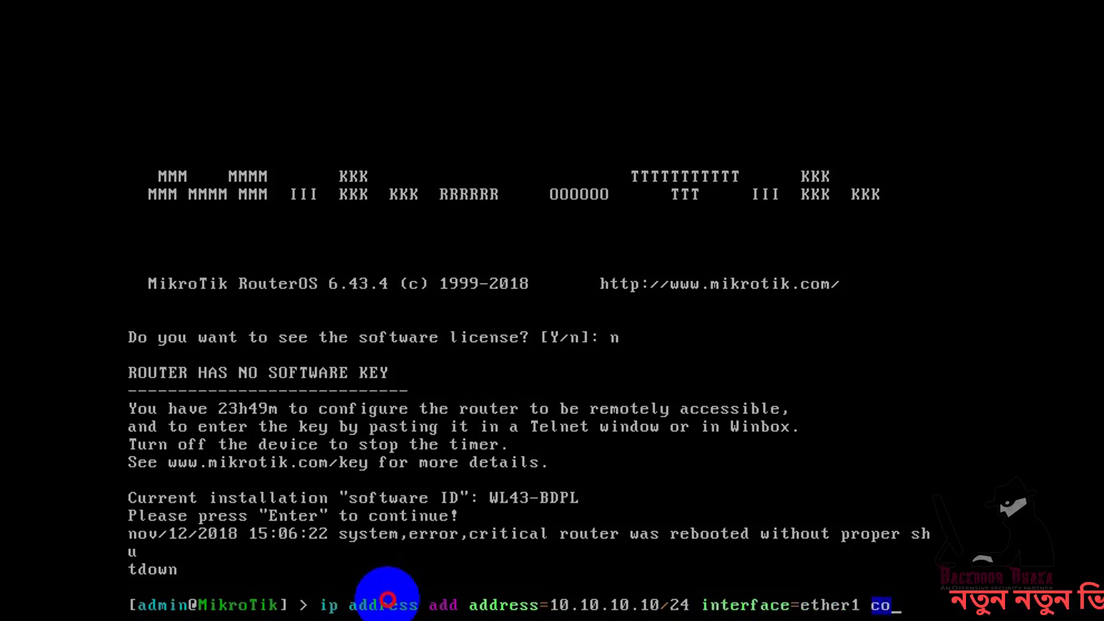
text(m)
key(Tab)
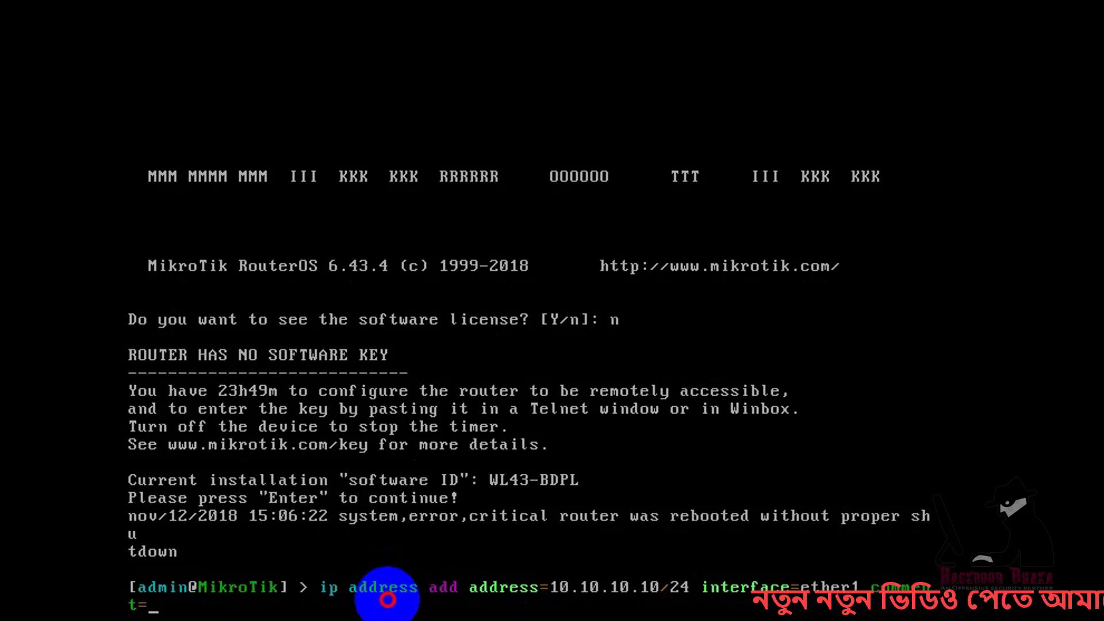
text(LAN)
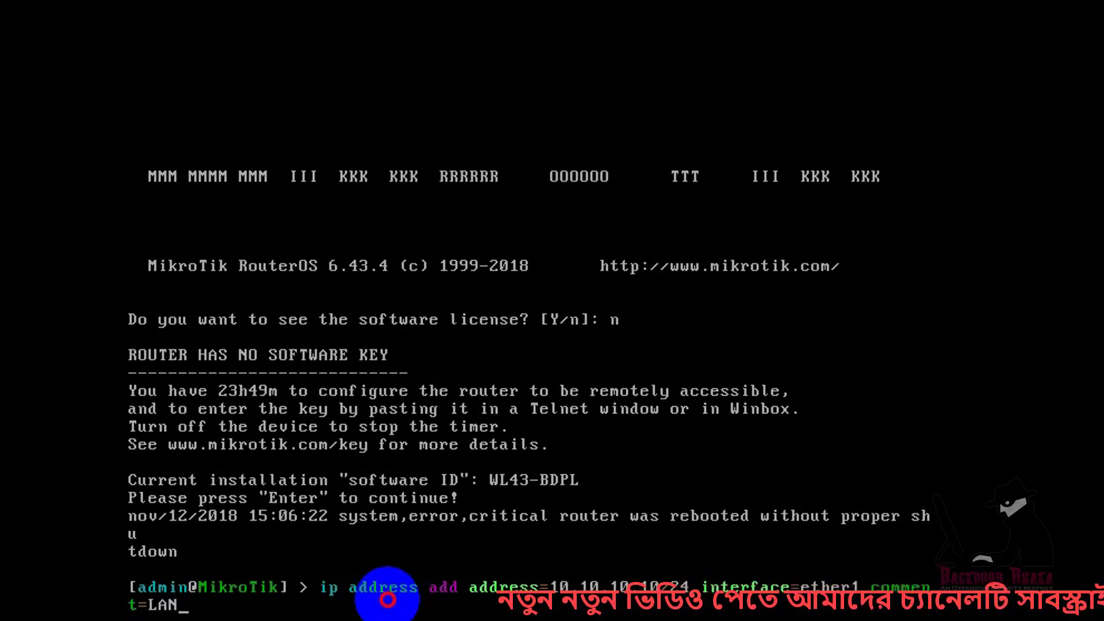
key(BackSpace)
key(BackSpace)
key(BackSpace)
key(BackSpace)
key(BackSpace)
key(BackSpace)
key(BackSpace)
key(BackSpace)
key(BackSpace)
key(BackSpace)
key(BackSpace)
key(BackSpace)
key(BackSpace)
text(1)
key(Return)
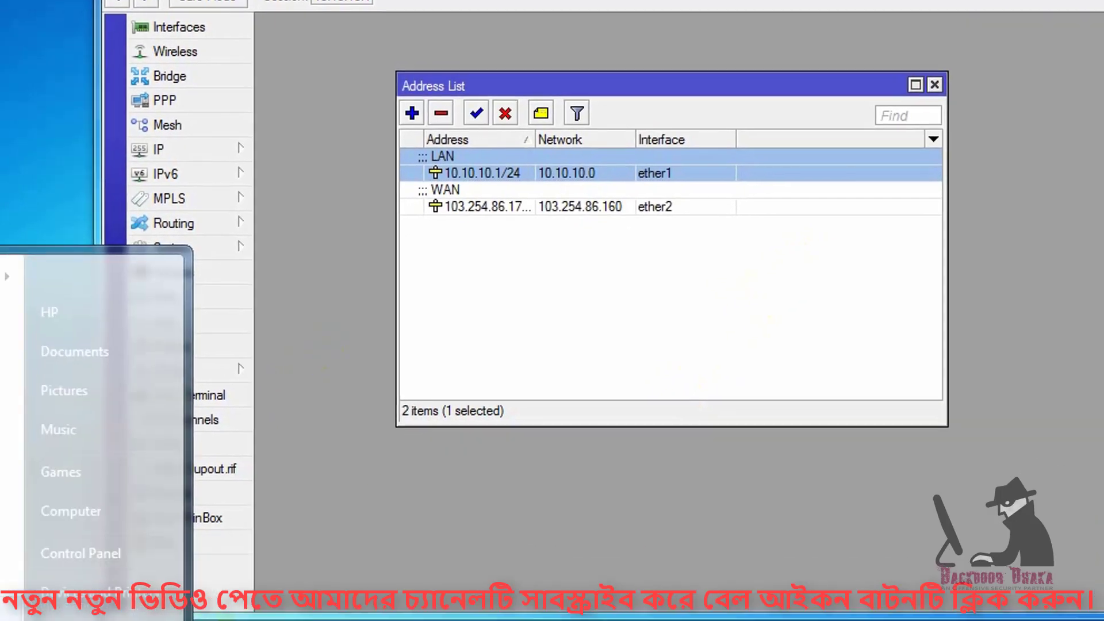
Ping 10.10.10.10 from Command Prompt, confirm the replies, and close the window.
text(cmd)
key(Return)
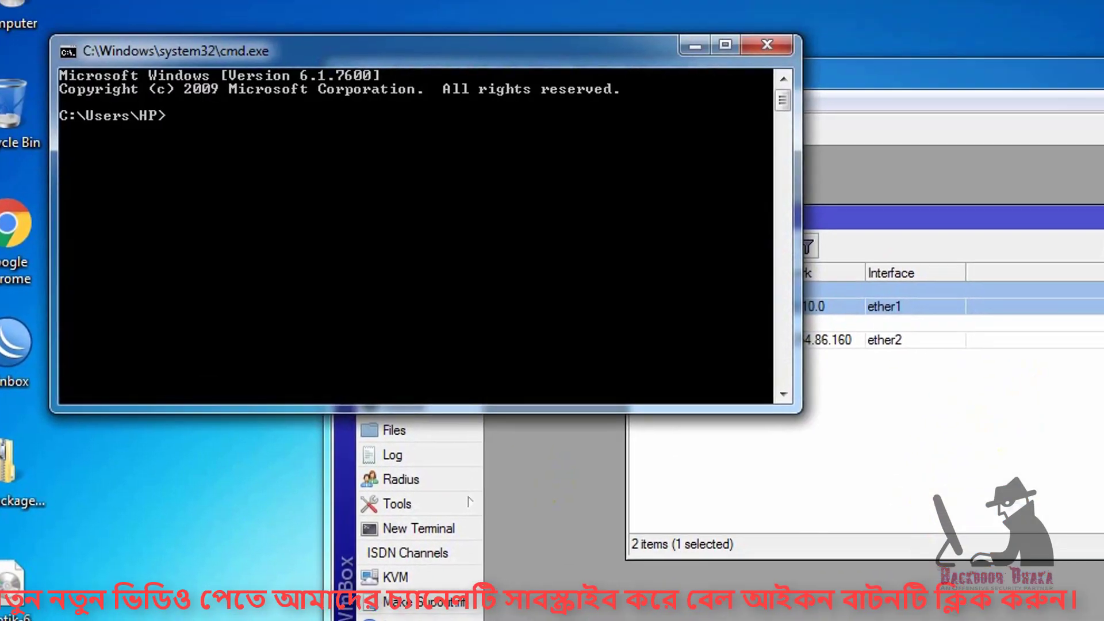
text(ping )
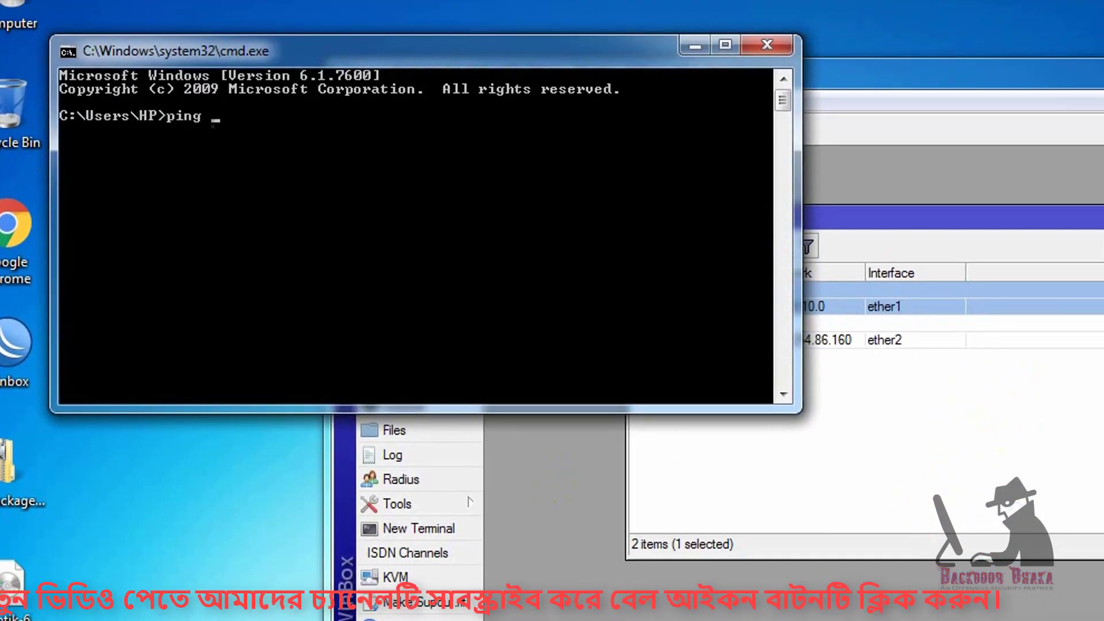
text(10.10.10.1)
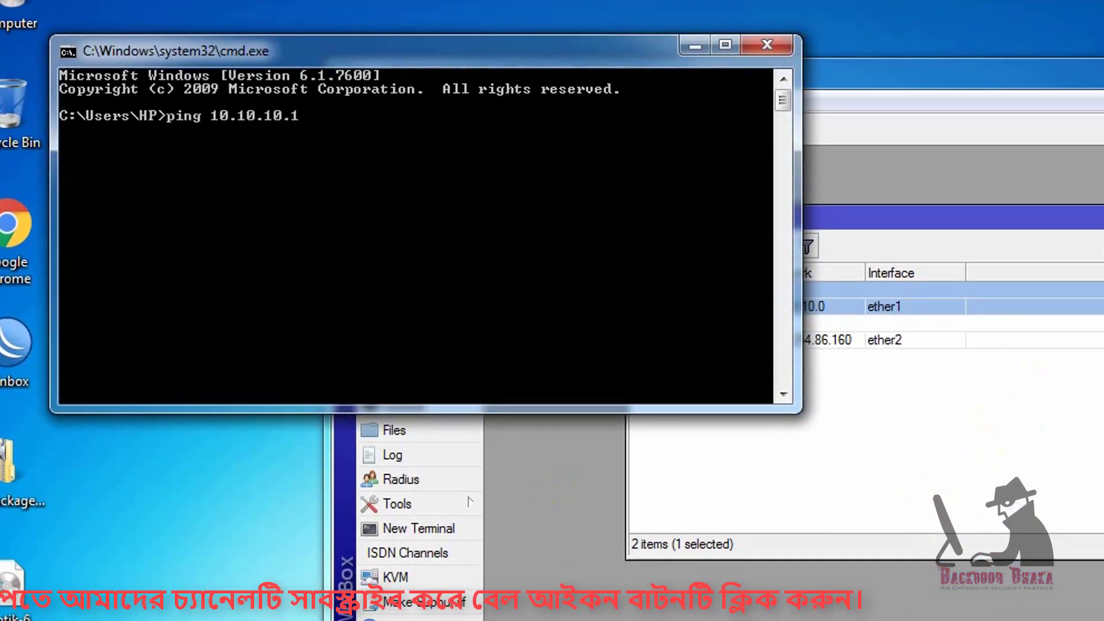
text(0)
key(Return)
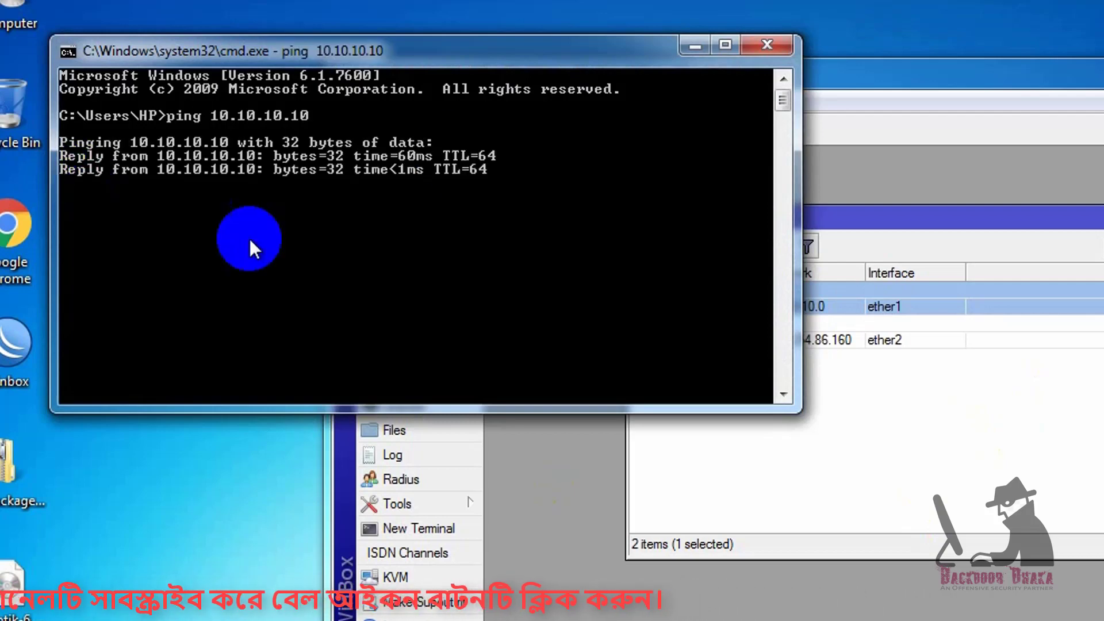
click(766, 45)
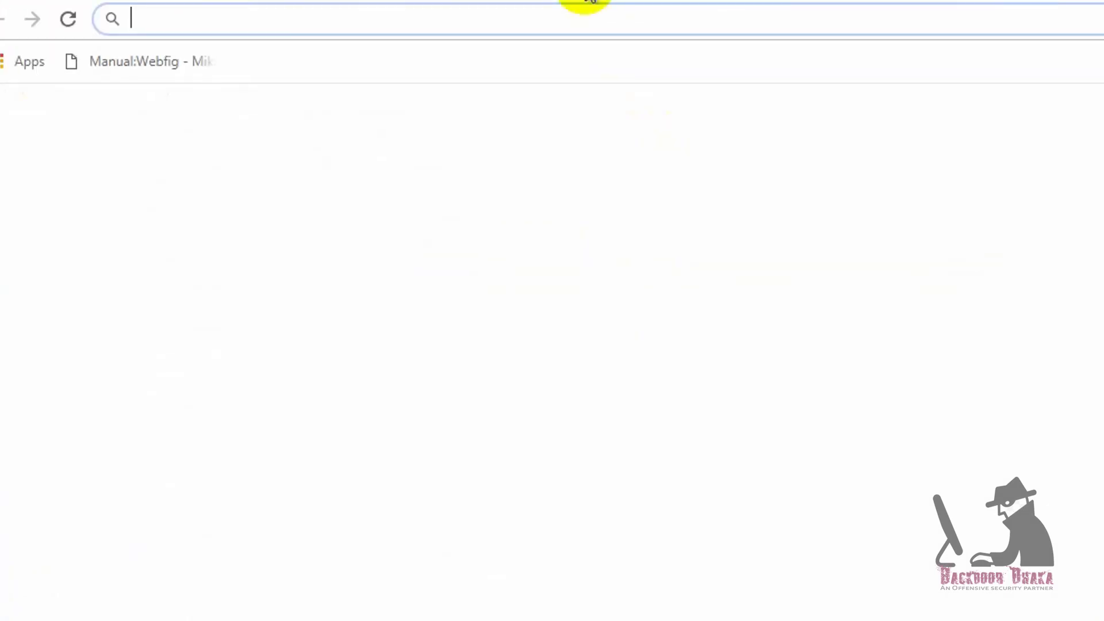
Bring WinBox forward and select the MikroTik neighbor at 10.10.10.10.
key(alt+Tab)
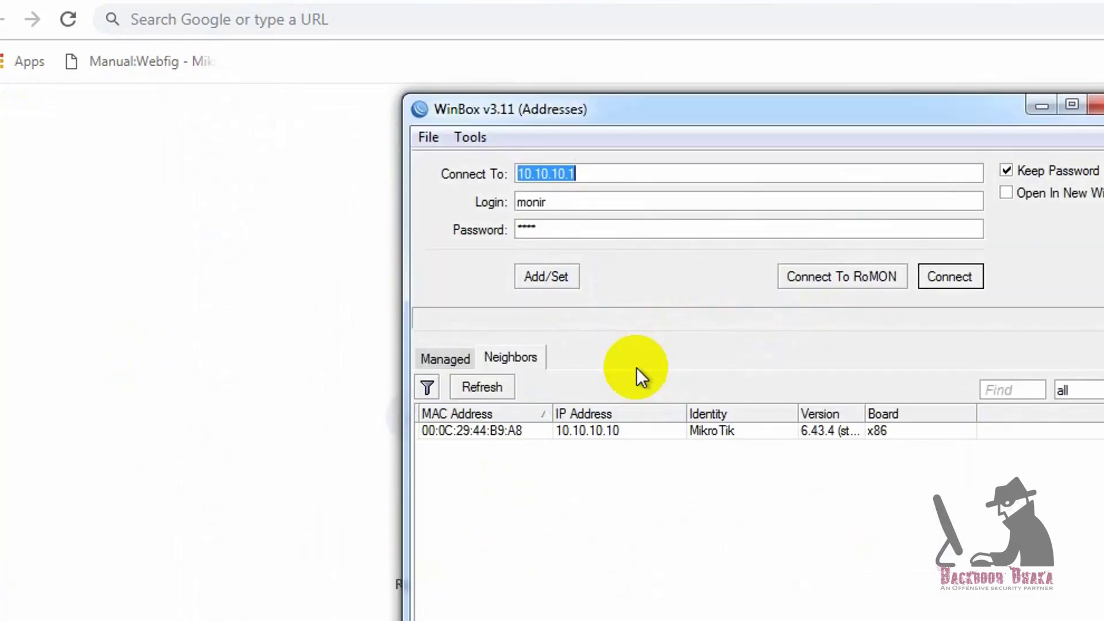
click(613, 432)
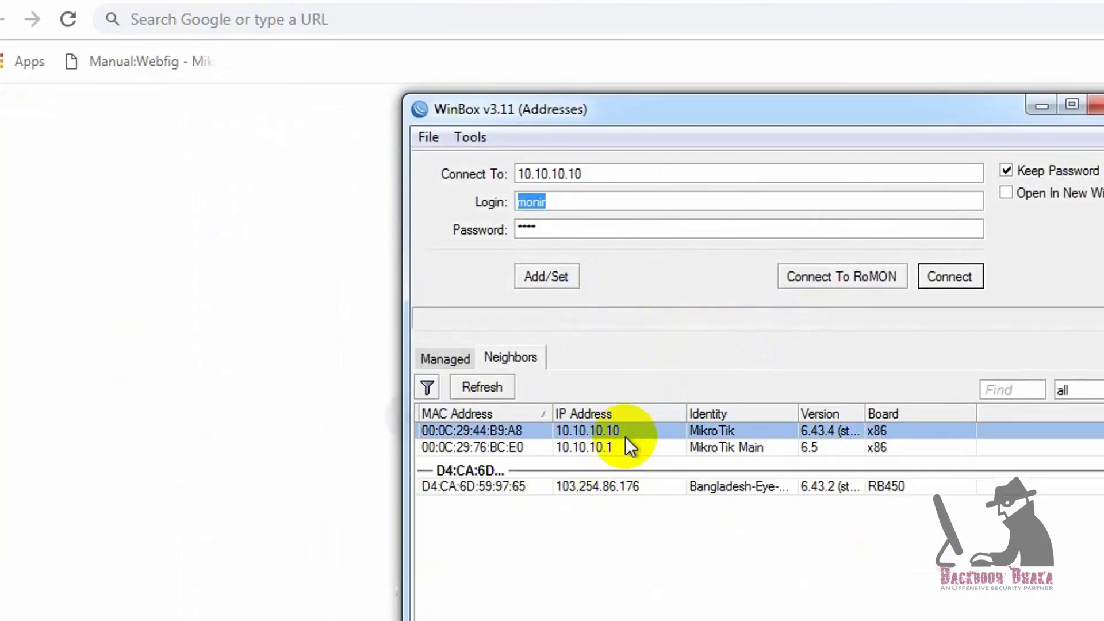
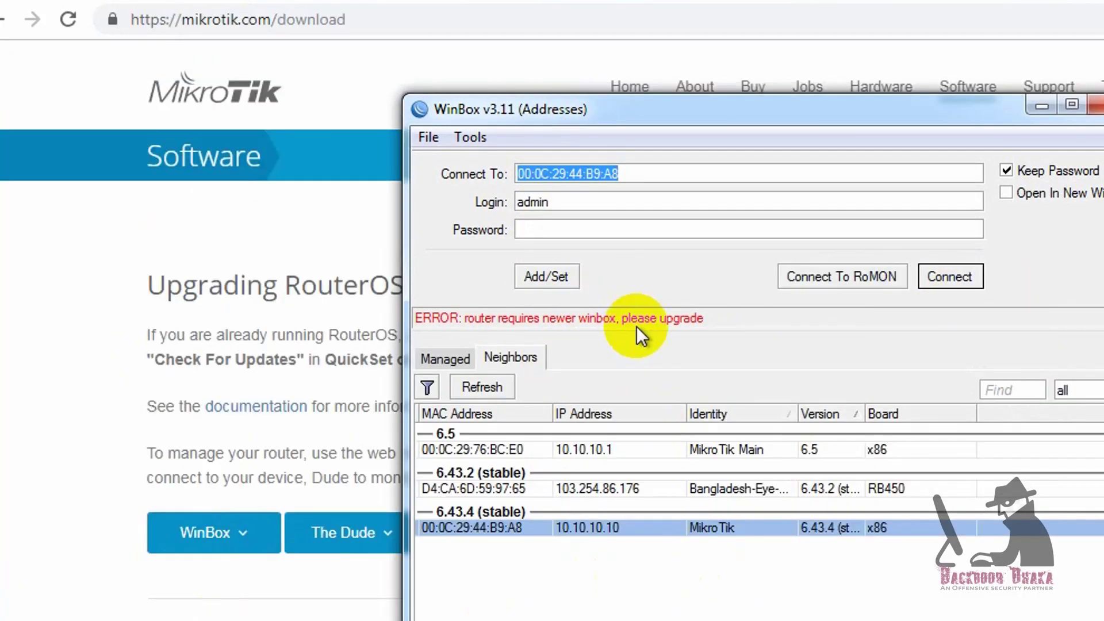
Move the WinBox window aside and expand the WinBox dropdown on mikrotik.com/download to reveal version 3.18.
drag(684, 116, 587, 81)
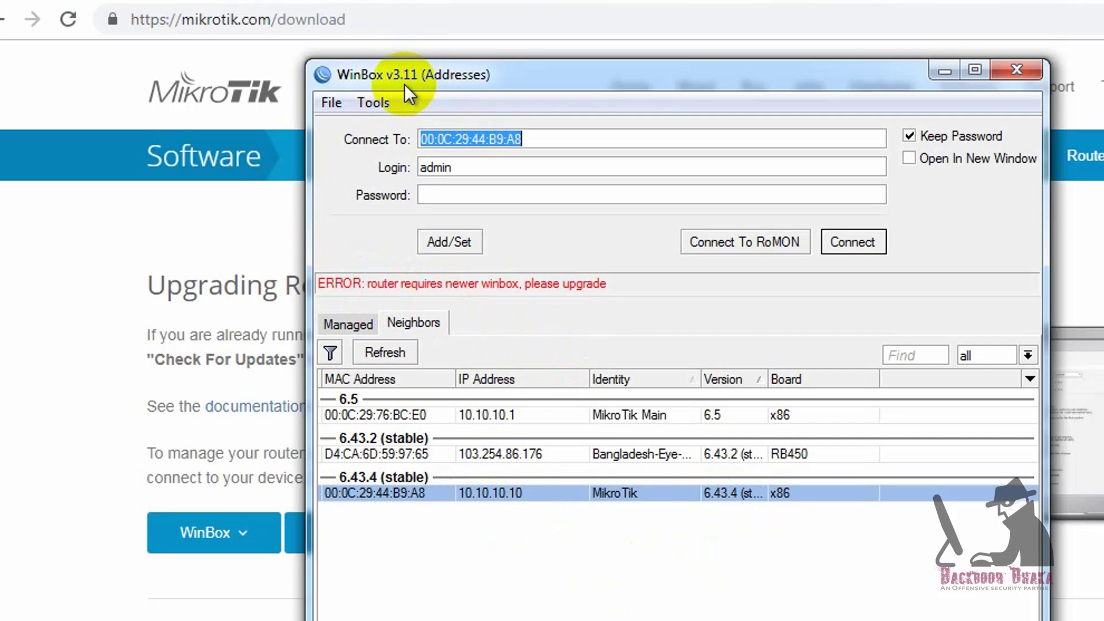
drag(639, 78, 1021, 121)
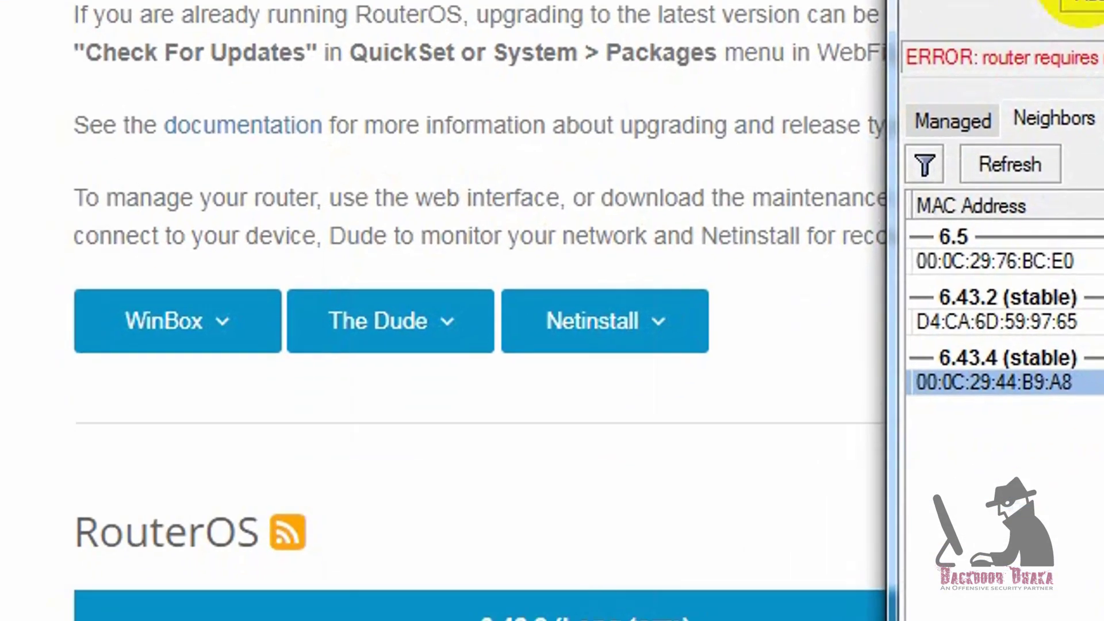
click(274, 527)
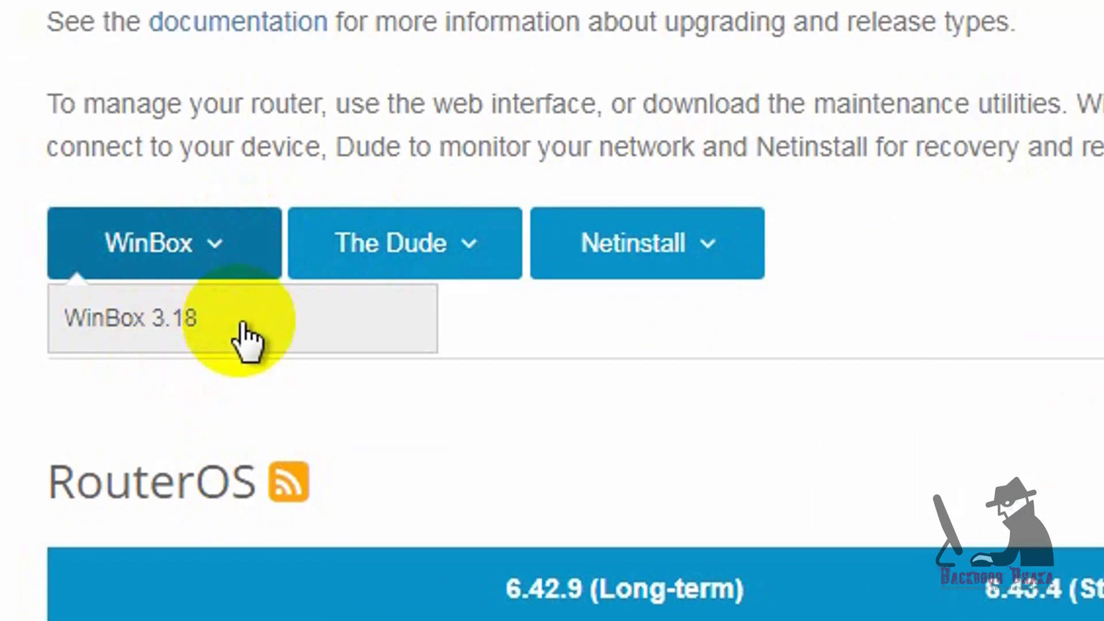
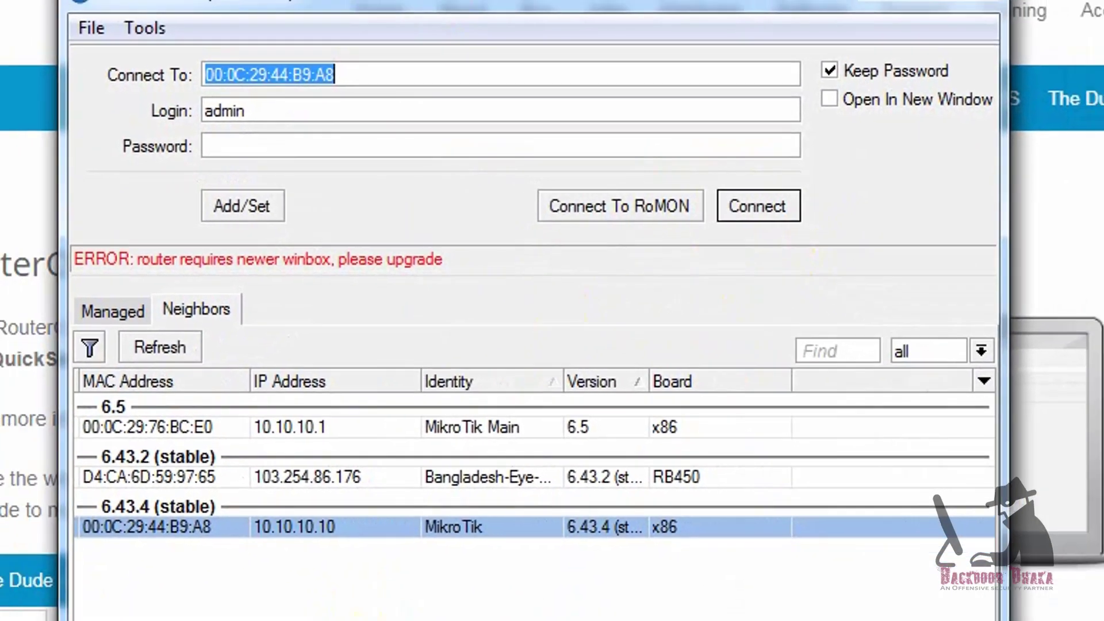
Launch the downloaded winbox.exe to run WinBox 3.18.
click(210, 555)
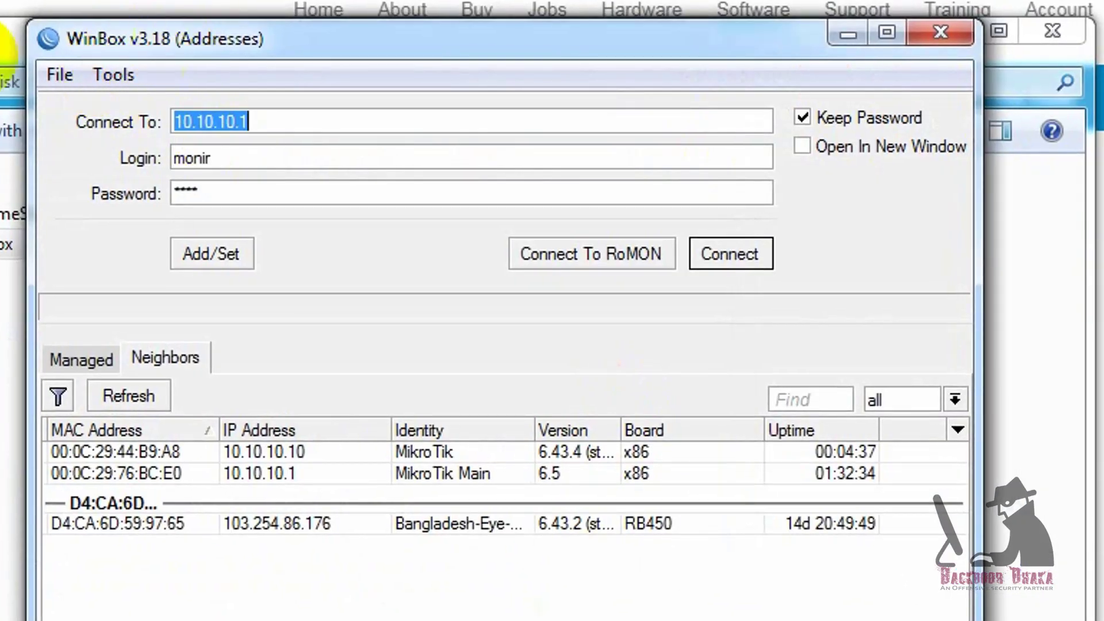
Close Explorer and select the 6.43.4 router at 10.10.10.10 in the Neighbors list.
click(1055, 32)
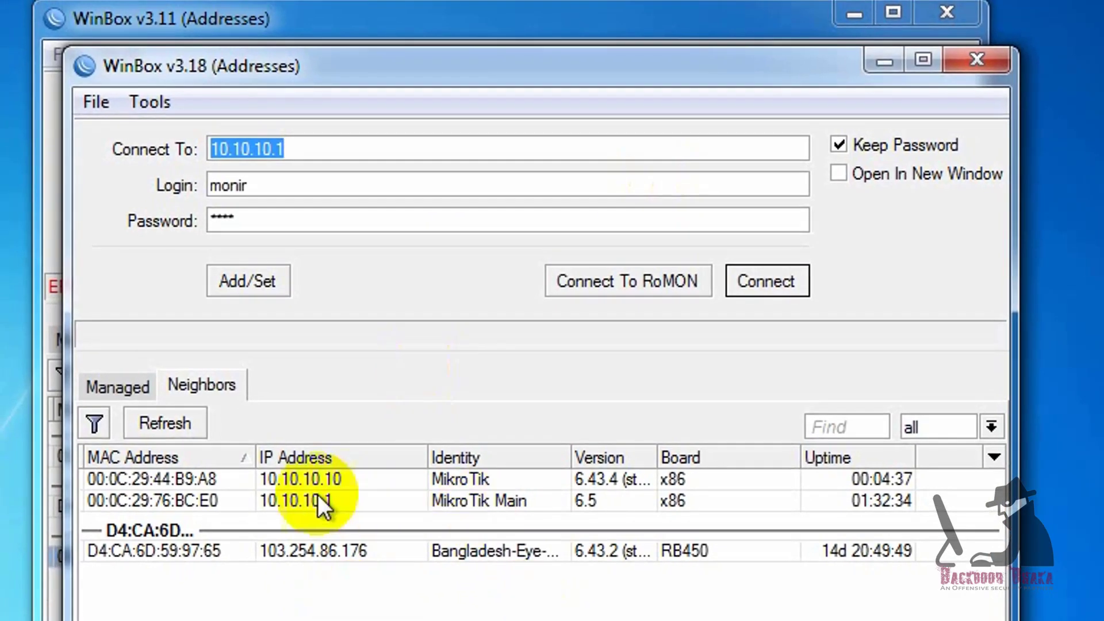
click(311, 480)
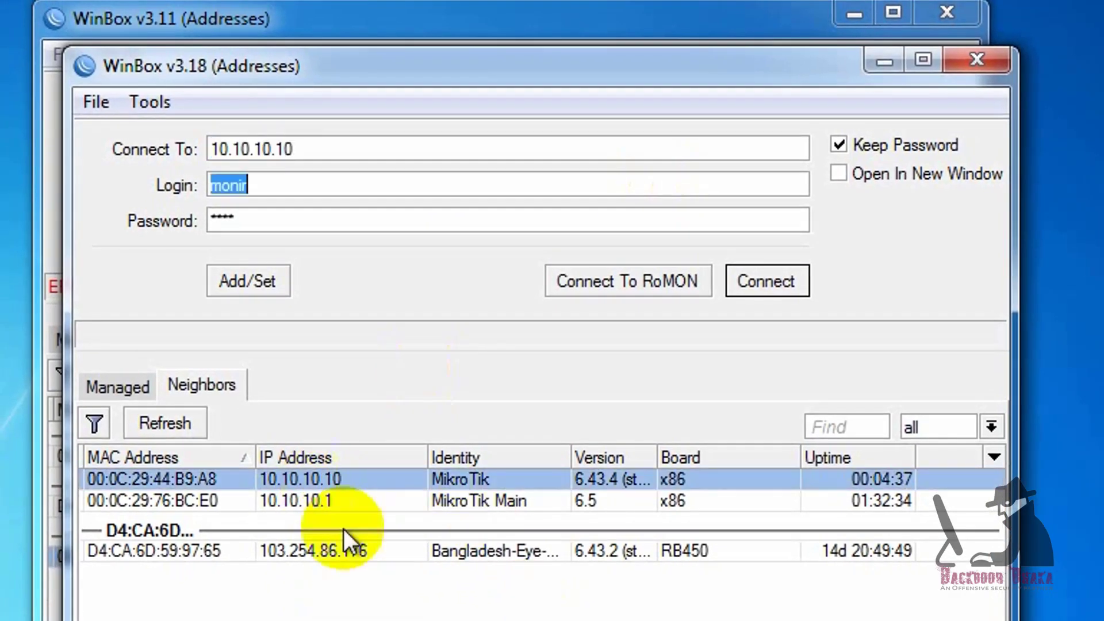
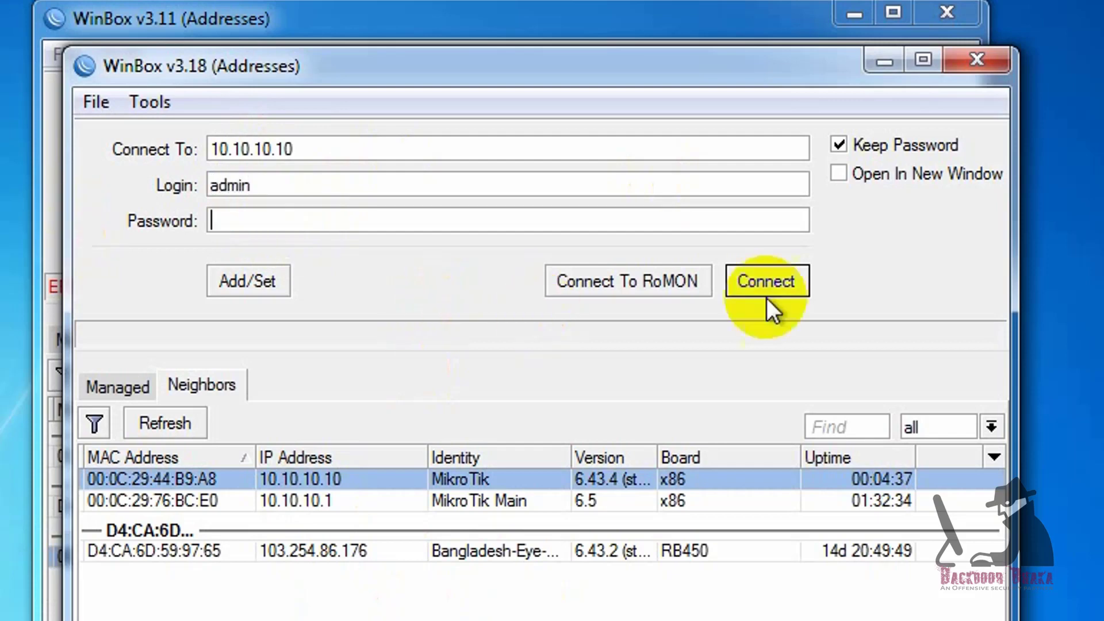
Connect to the 6.43.4 router at 10.10.10.10 as admin, dismiss the licence notice, and move its window aside.
click(767, 298)
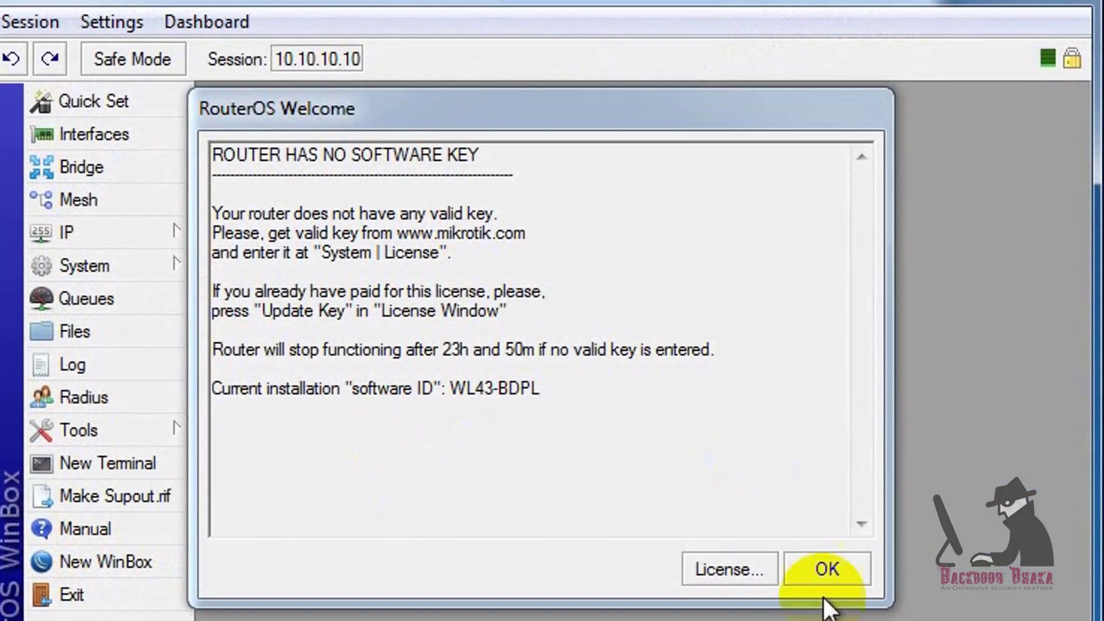
click(821, 567)
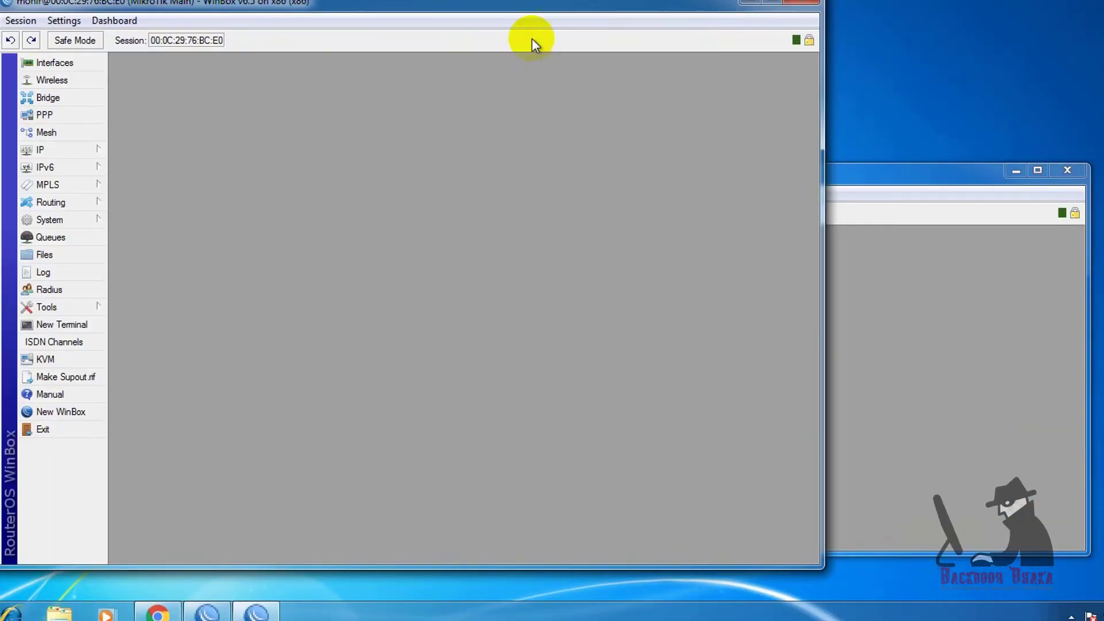
click(860, 219)
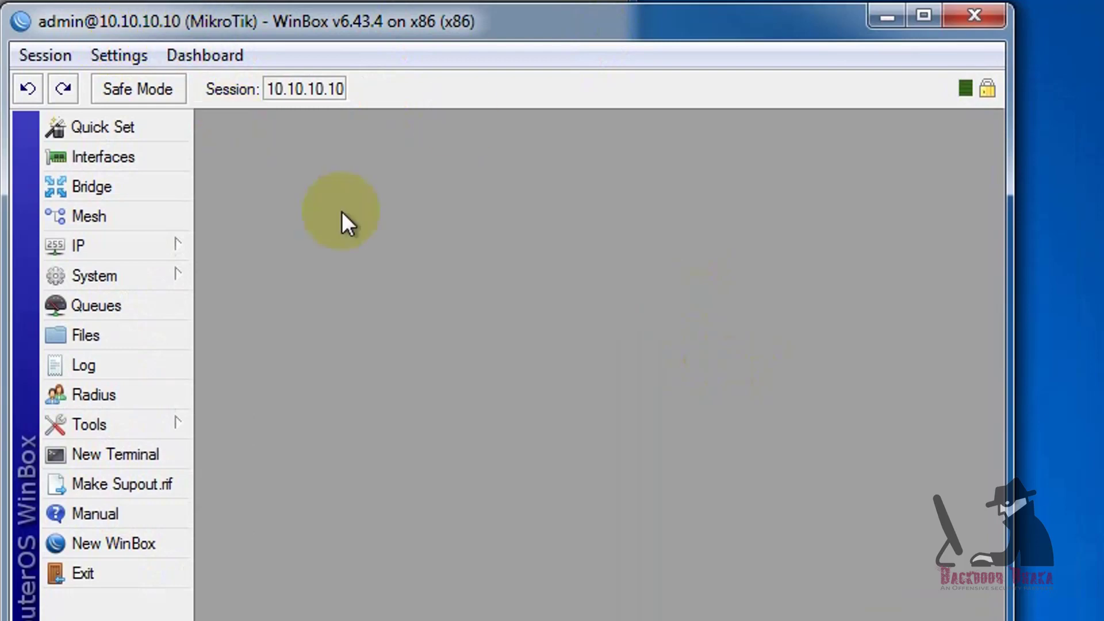
mouse_move(385, 19)
mouse_down()
mouse_move(368, 78)
mouse_move(379, 46)
mouse_up()
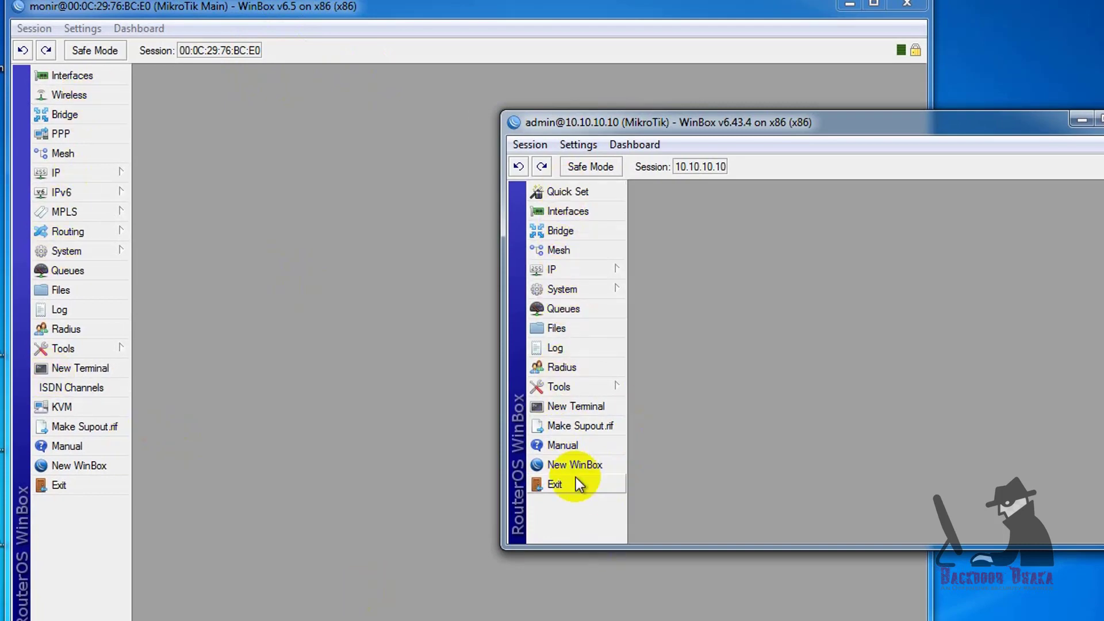
Open System > Packages on 10.10.10.10 and select the user-manager package.
mouse_move(560, 290)
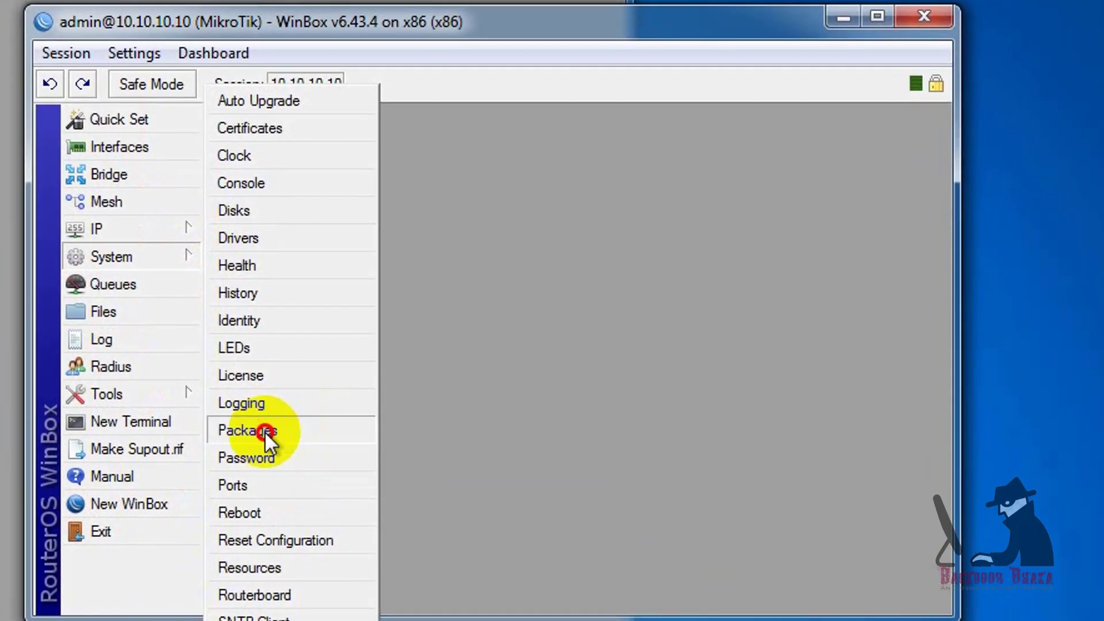
click(265, 430)
click(293, 274)
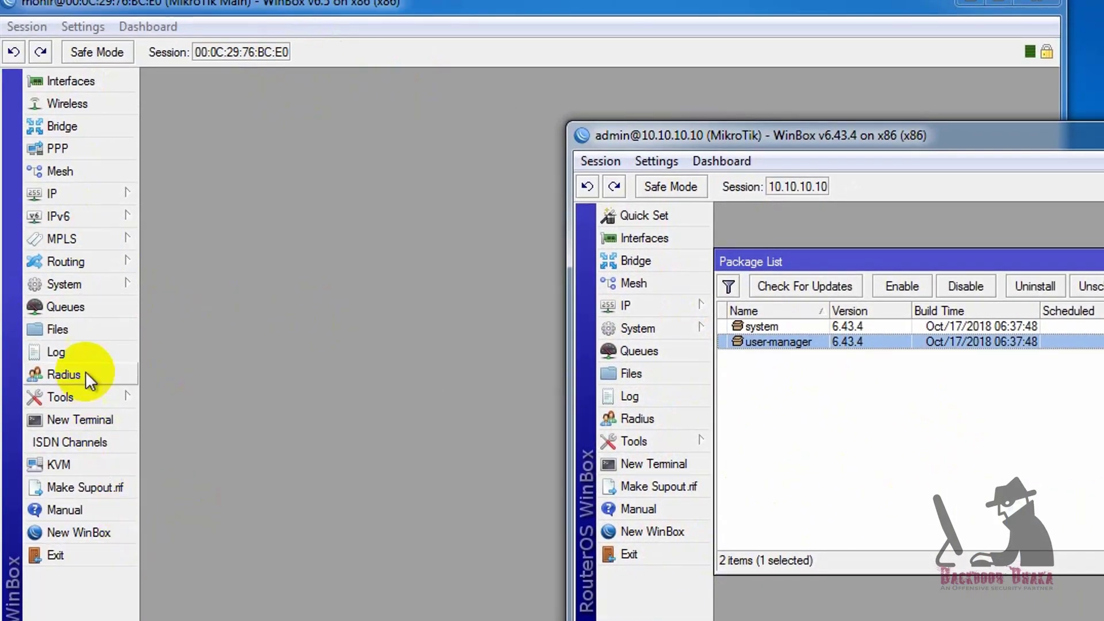
Open the v6.5 router's package list and place the 10.10.10.10 window beside it.
click(103, 286)
click(191, 449)
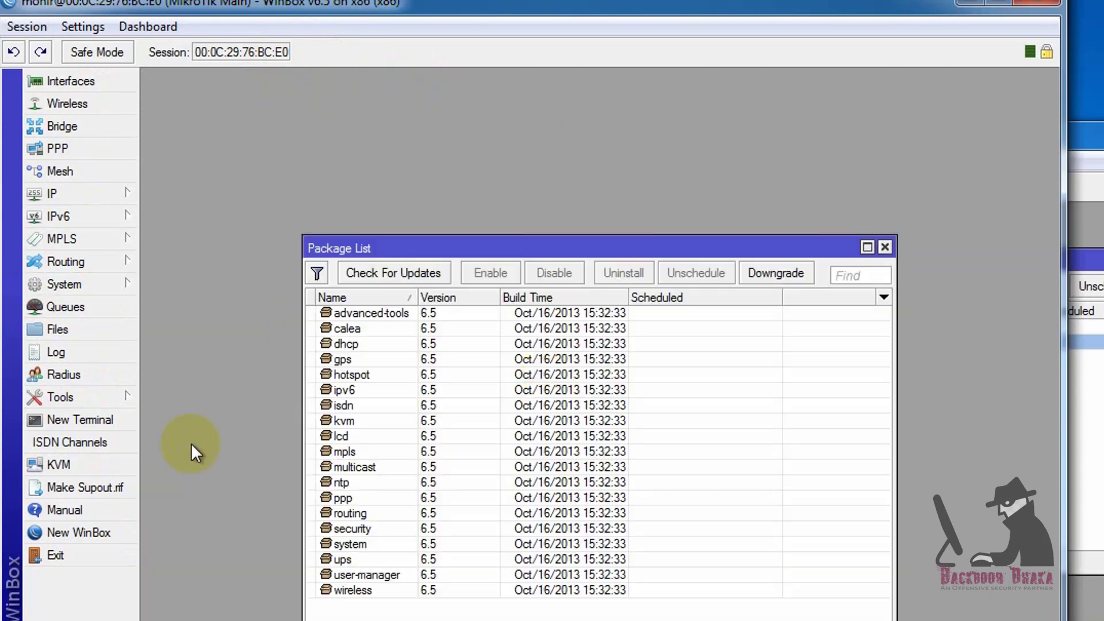
click(1100, 434)
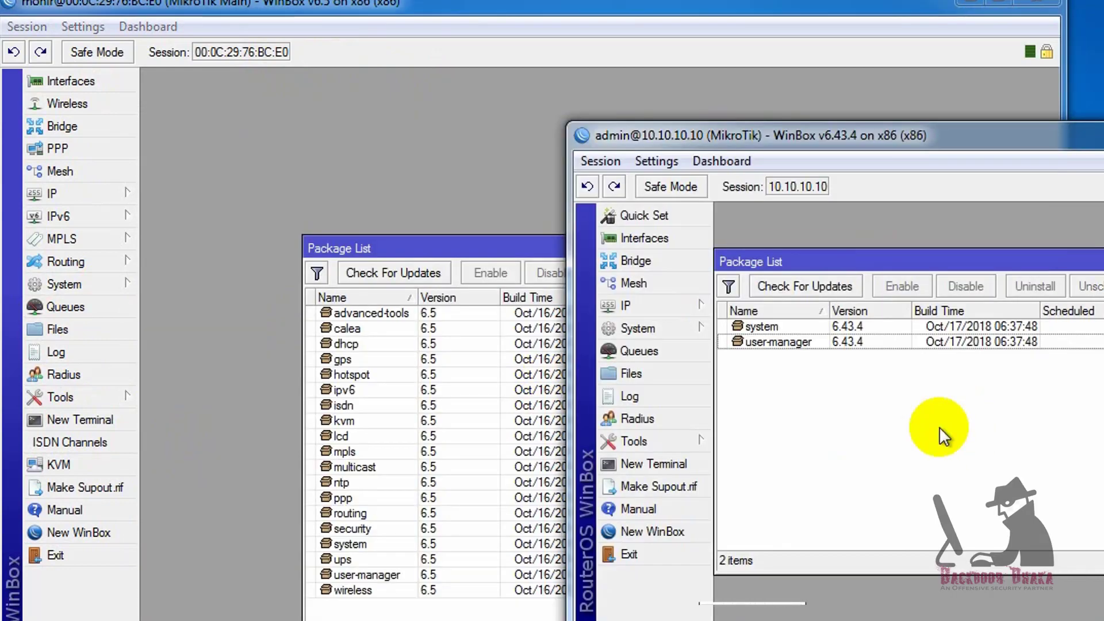
mouse_move(1016, 138)
mouse_down()
mouse_move(1029, 154)
mouse_move(1037, 142)
mouse_up()
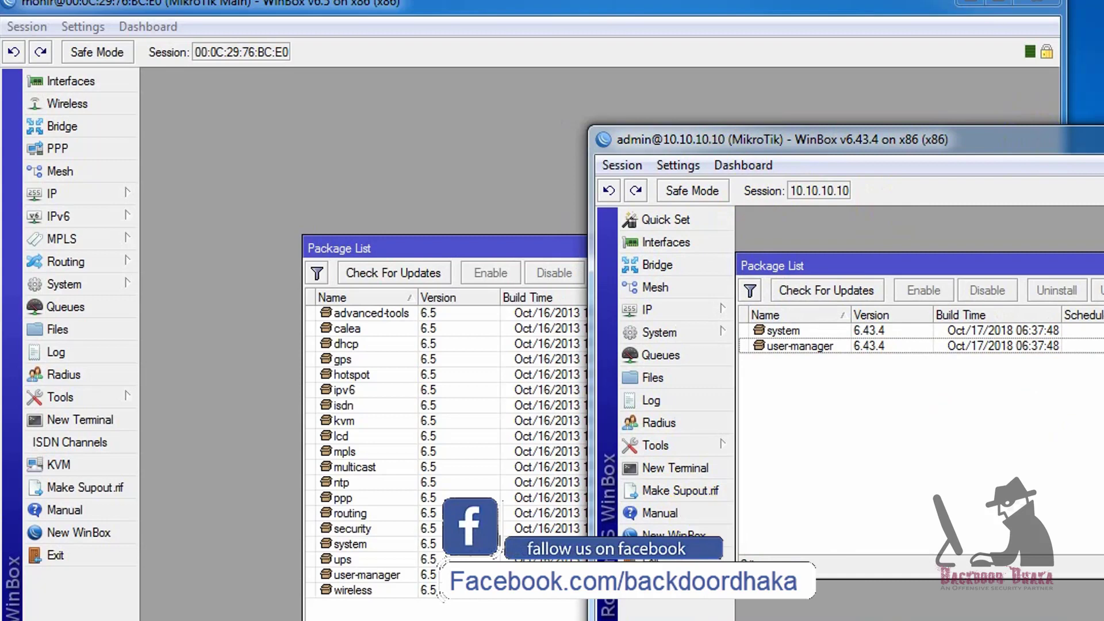
In the browser, load the router's web interface at 10.10.10.10 in a new tab.
key(alt+Tab)
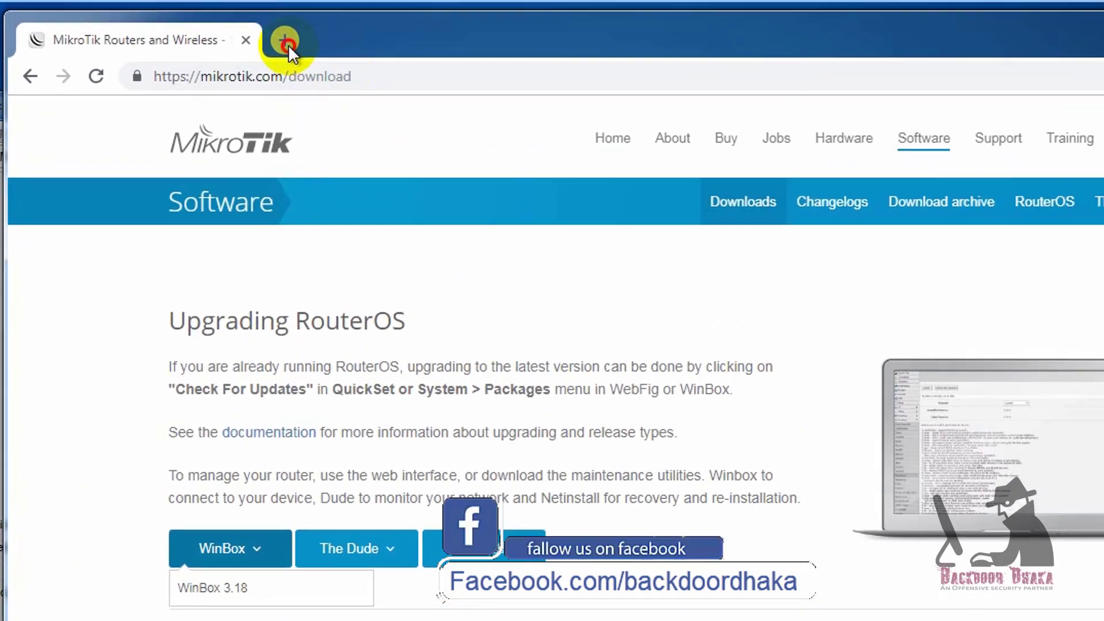
click(281, 40)
text(1)
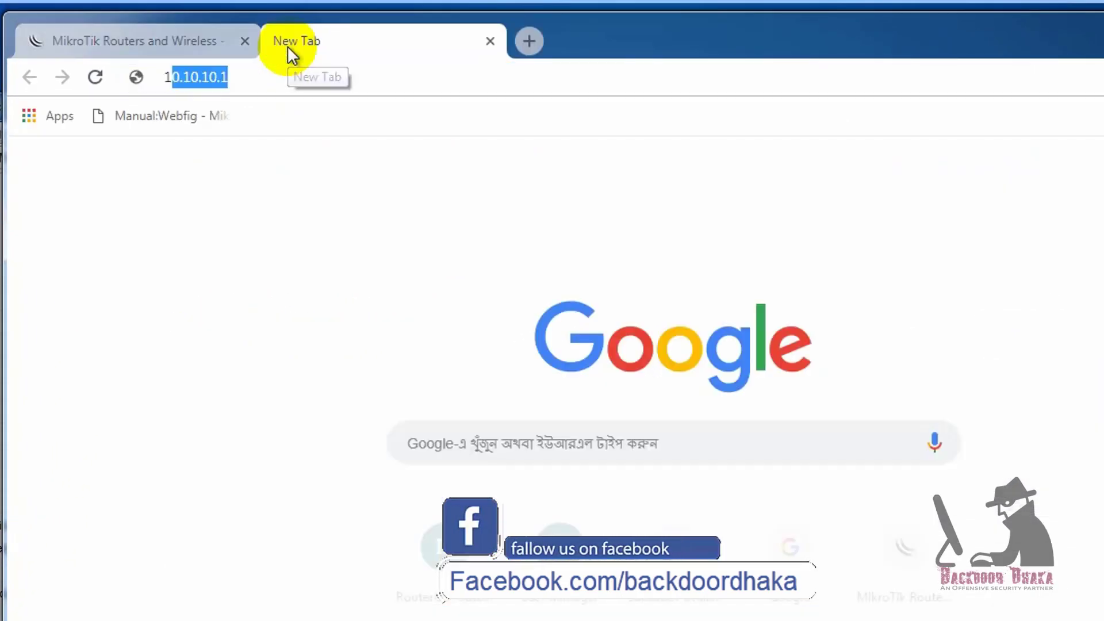
text(0.10.10.10)
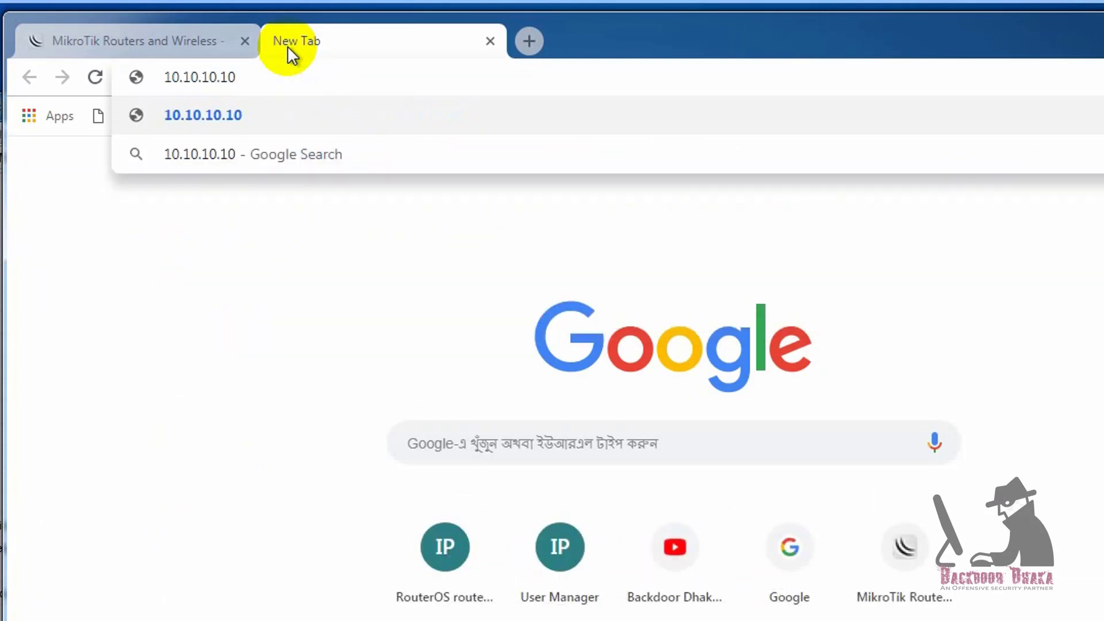
key(Return)
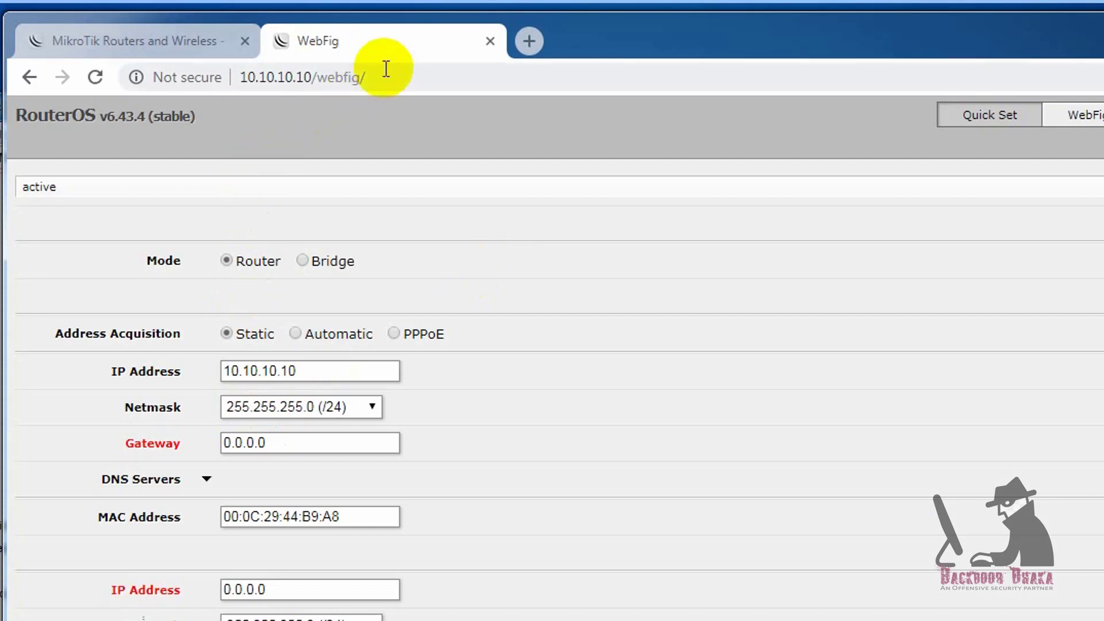
Replace webfig/ with userman in the address to load 10.10.10.10/userman.
click(337, 75)
click(321, 78)
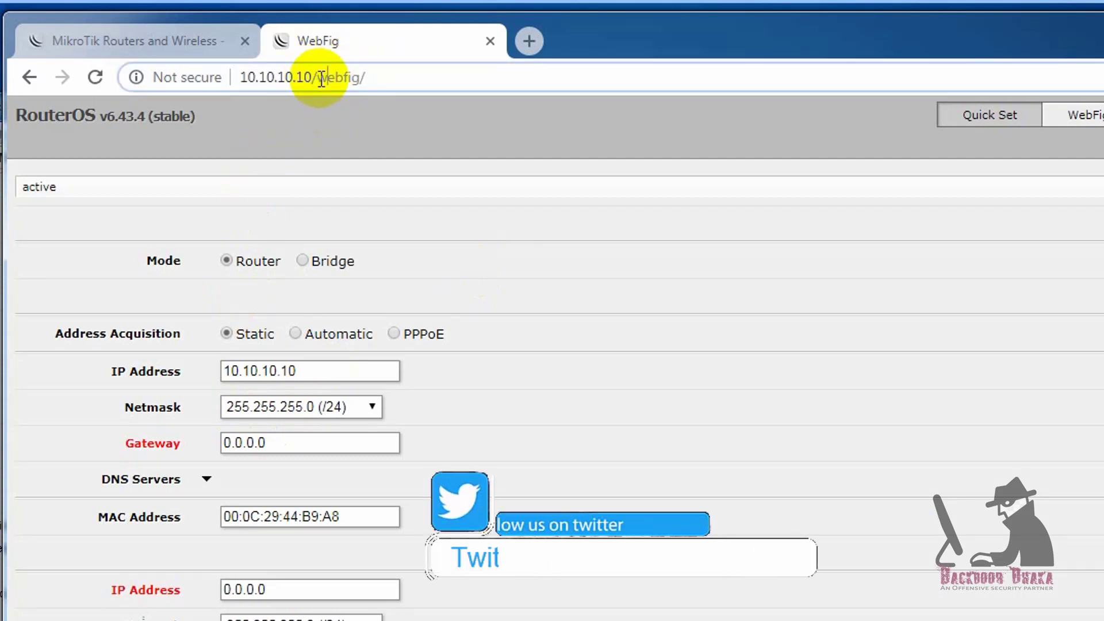
drag(318, 79, 445, 79)
key(BackSpace)
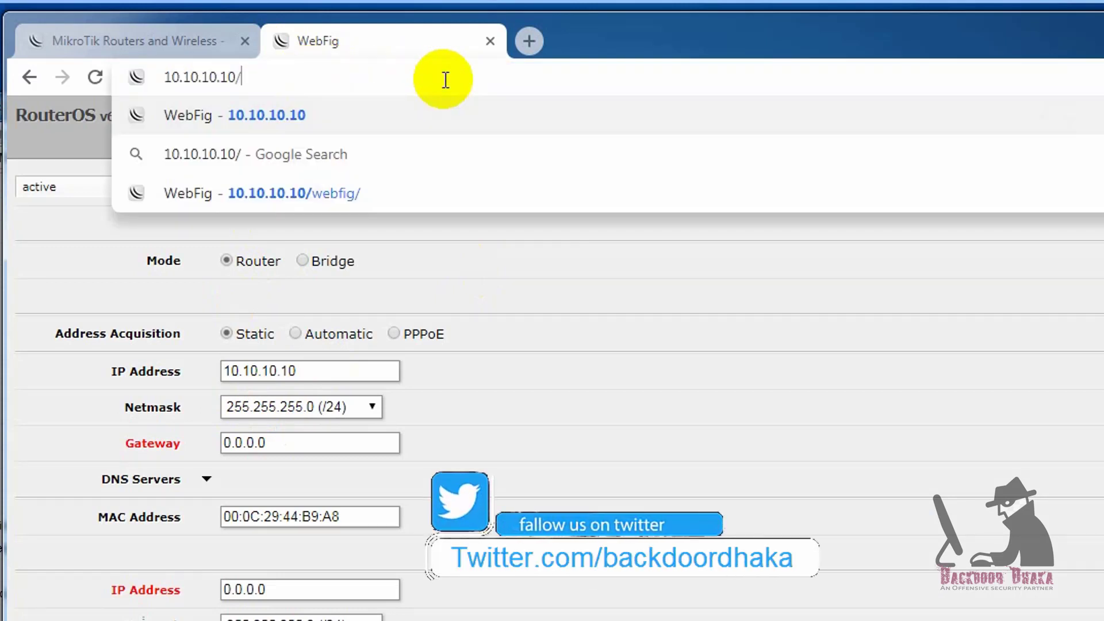
text(userman)
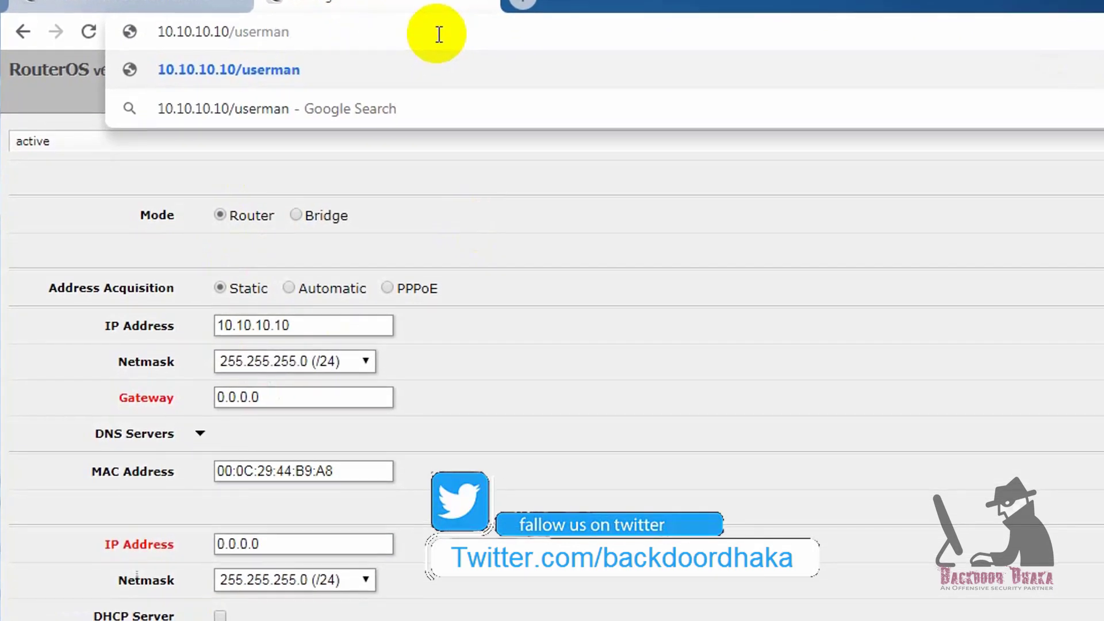
key(Return)
Sign in to User Manager as admin.
click(703, 382)
text(admin)
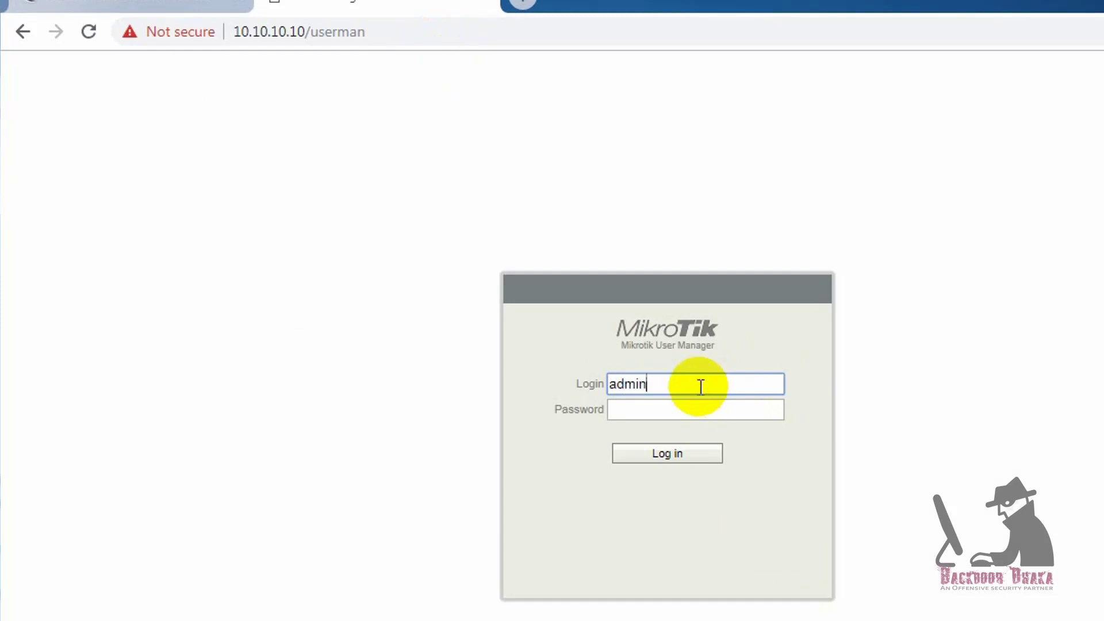
click(659, 459)
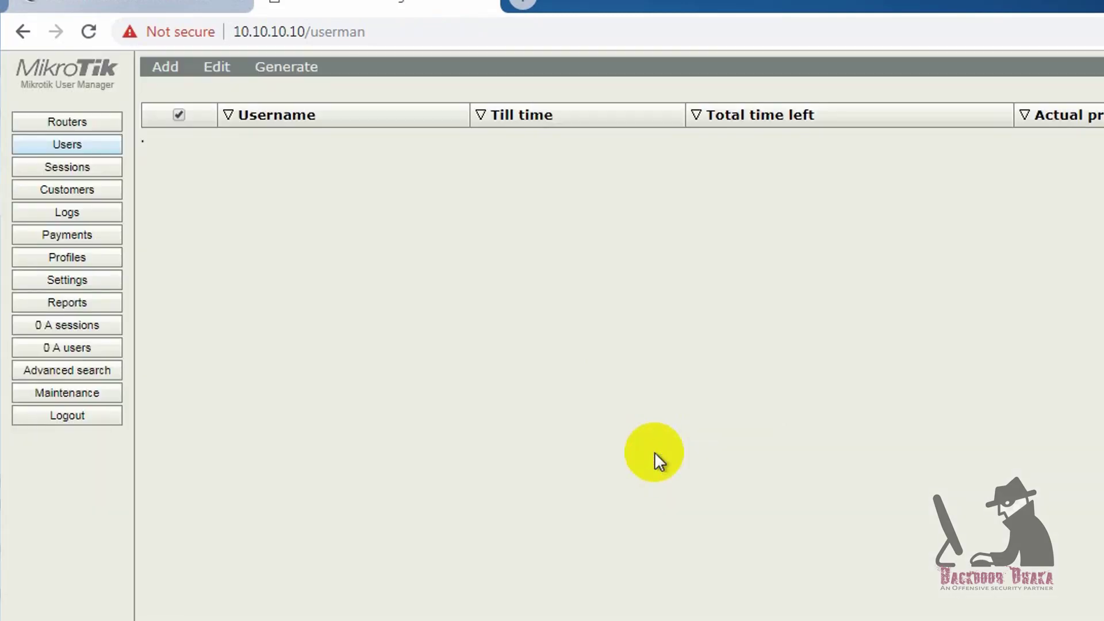
Browse the Routers, Users, Sessions and Customers pages from the left-hand menu.
click(80, 122)
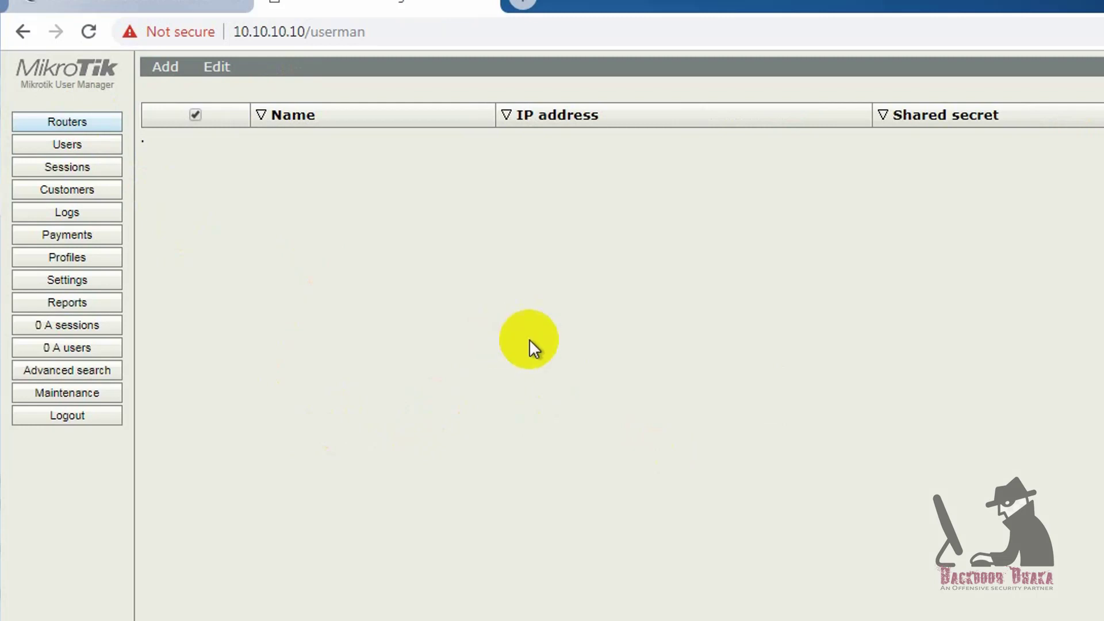
click(58, 147)
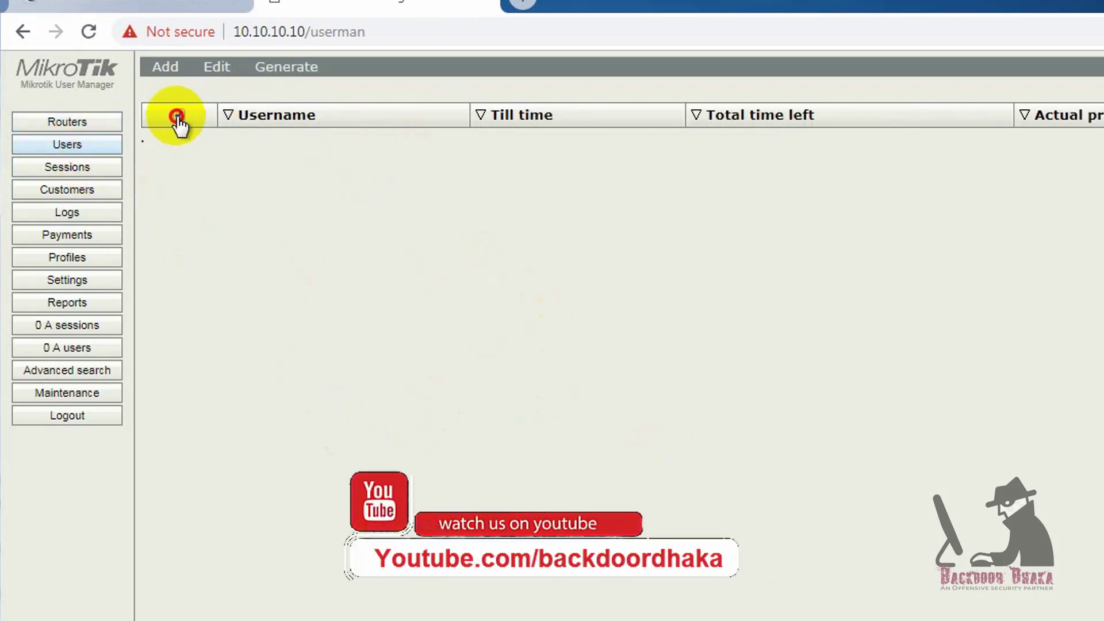
click(68, 168)
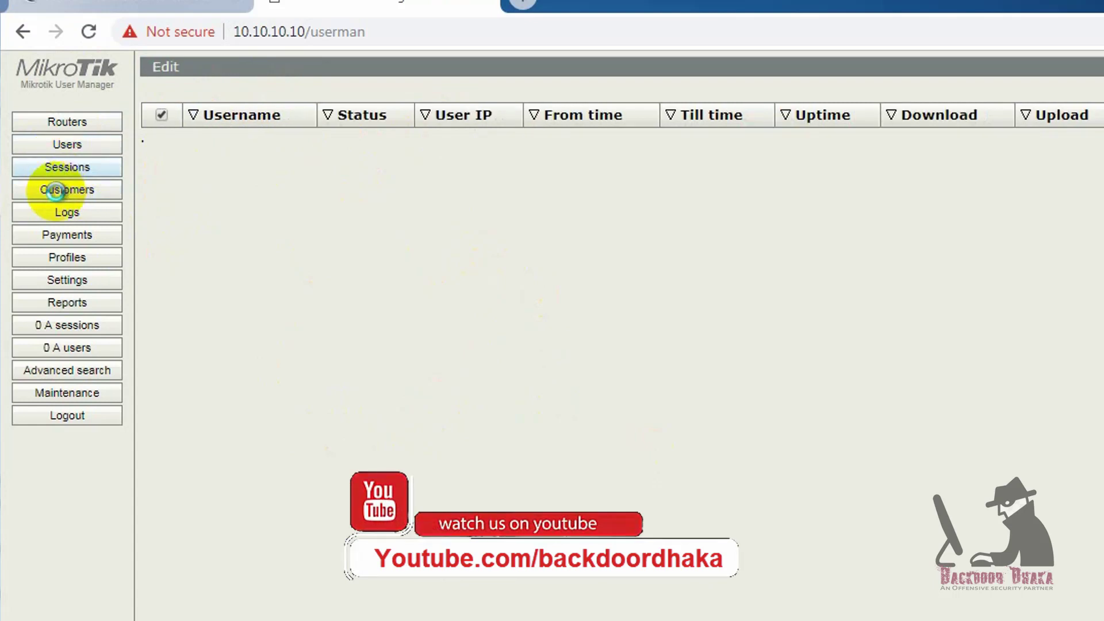
click(92, 191)
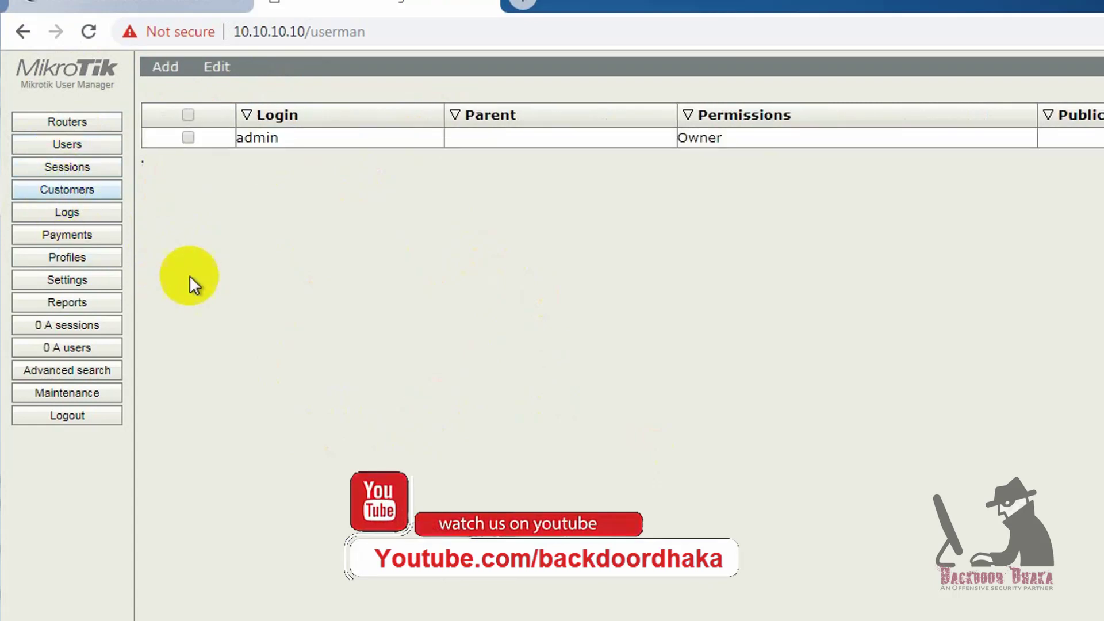
Save a new password for the admin customer, log out, and start logging back in.
click(295, 143)
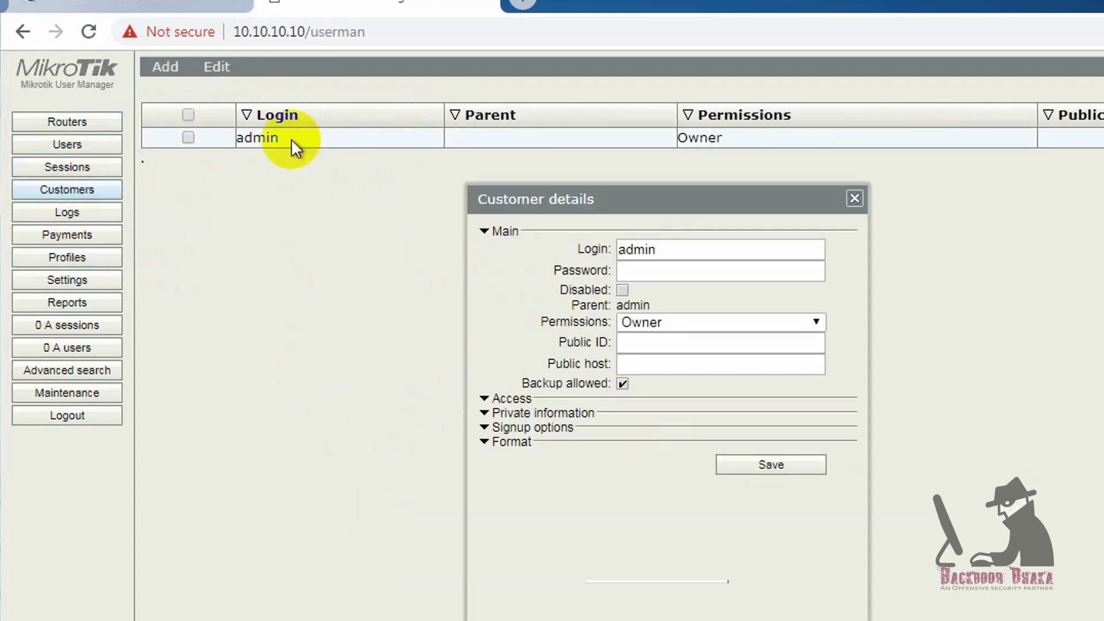
drag(668, 201, 625, 226)
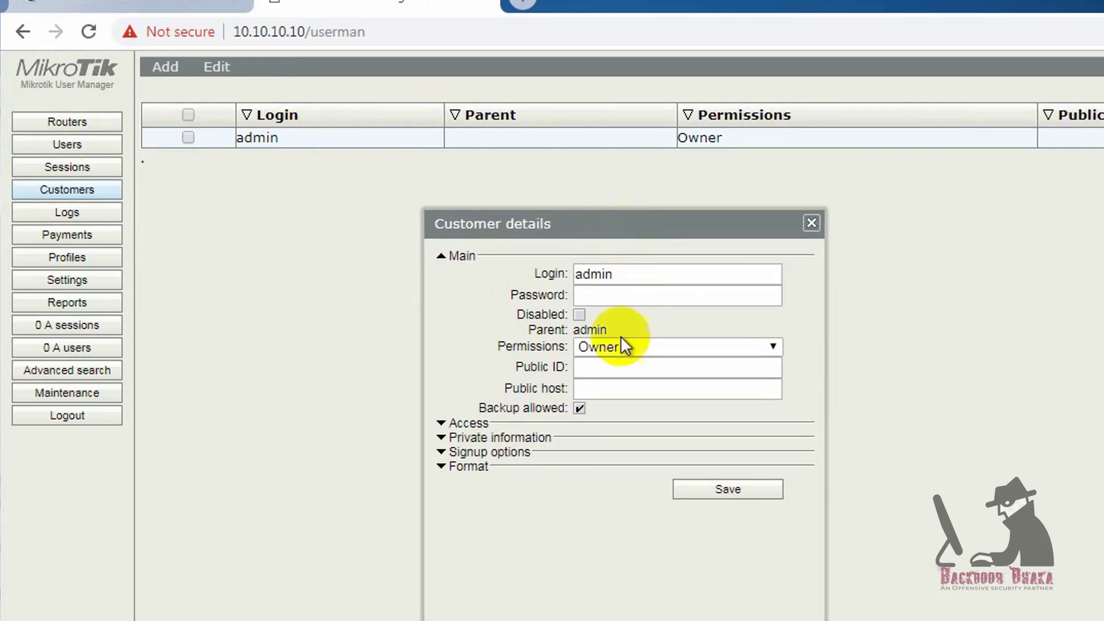
click(630, 298)
text(1234)
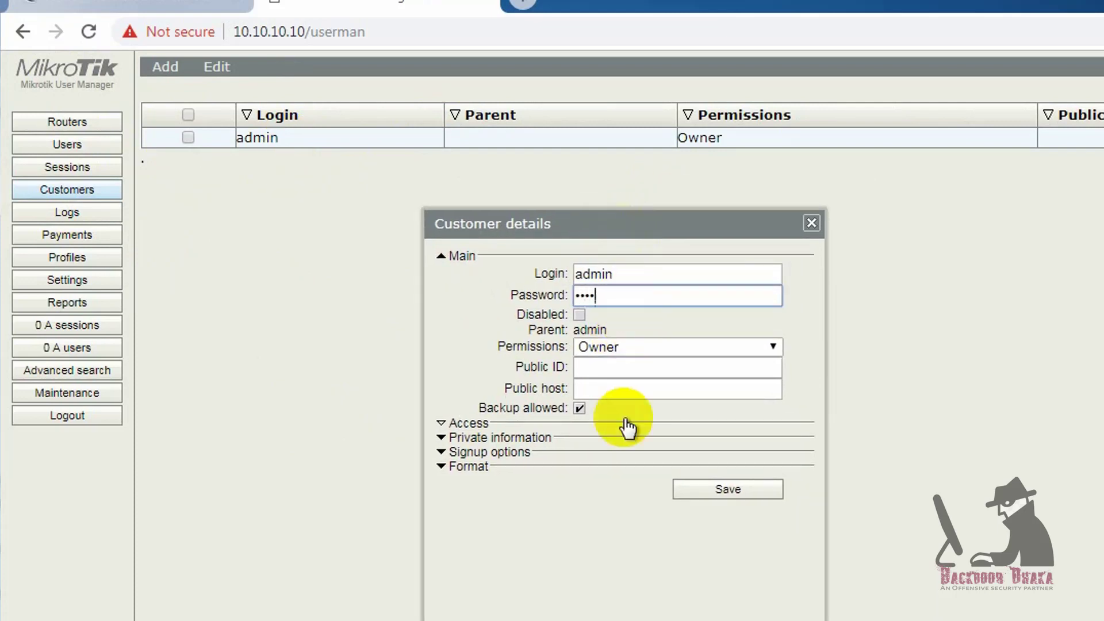
click(709, 486)
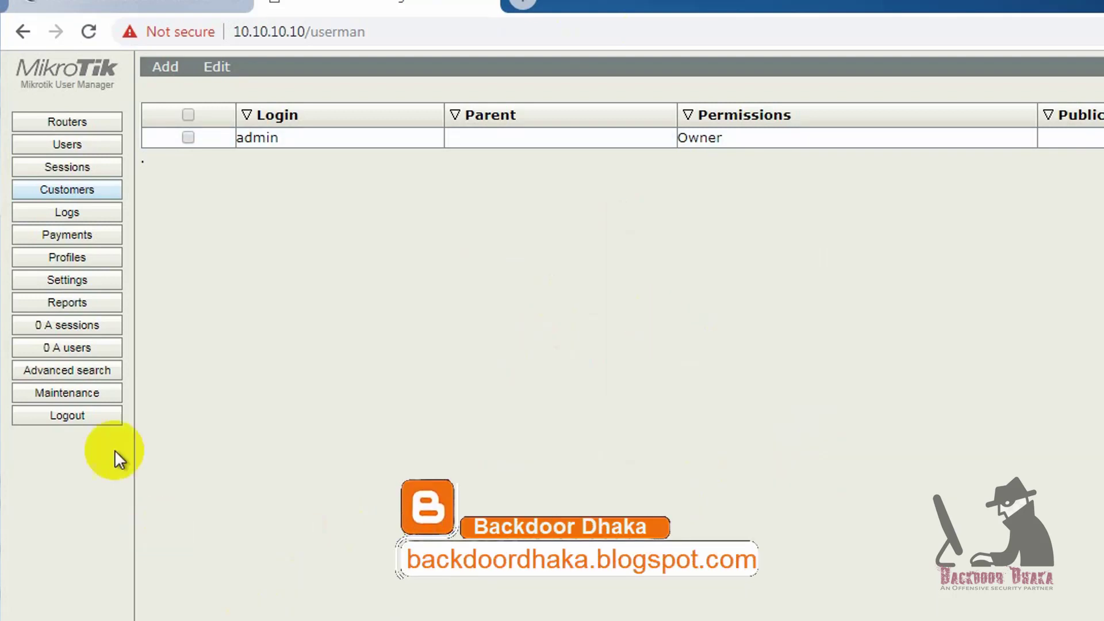
click(86, 417)
click(688, 389)
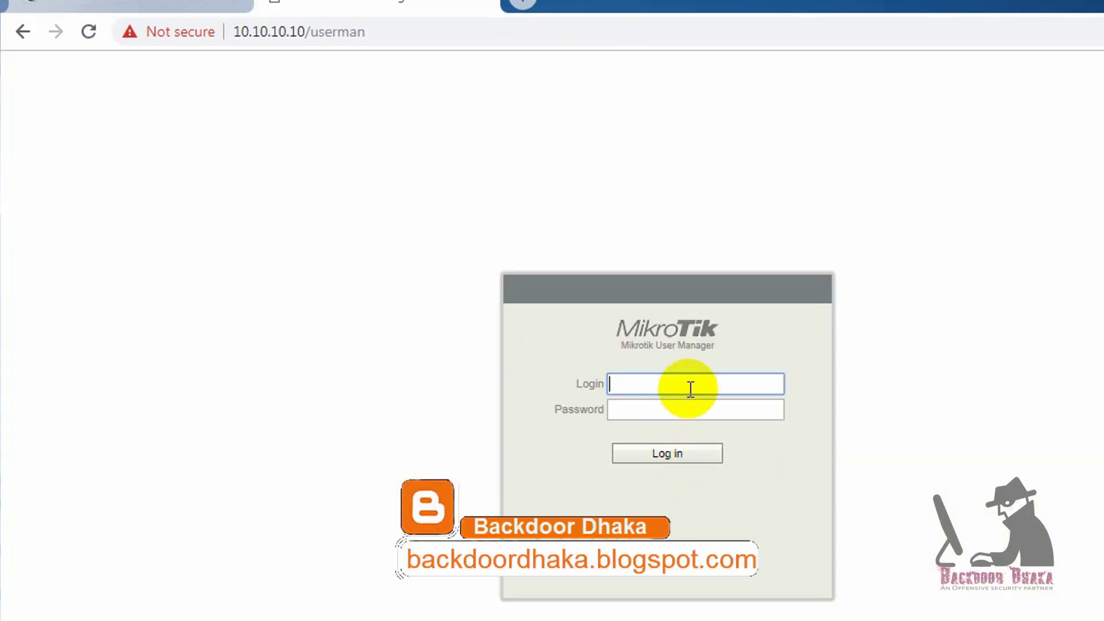
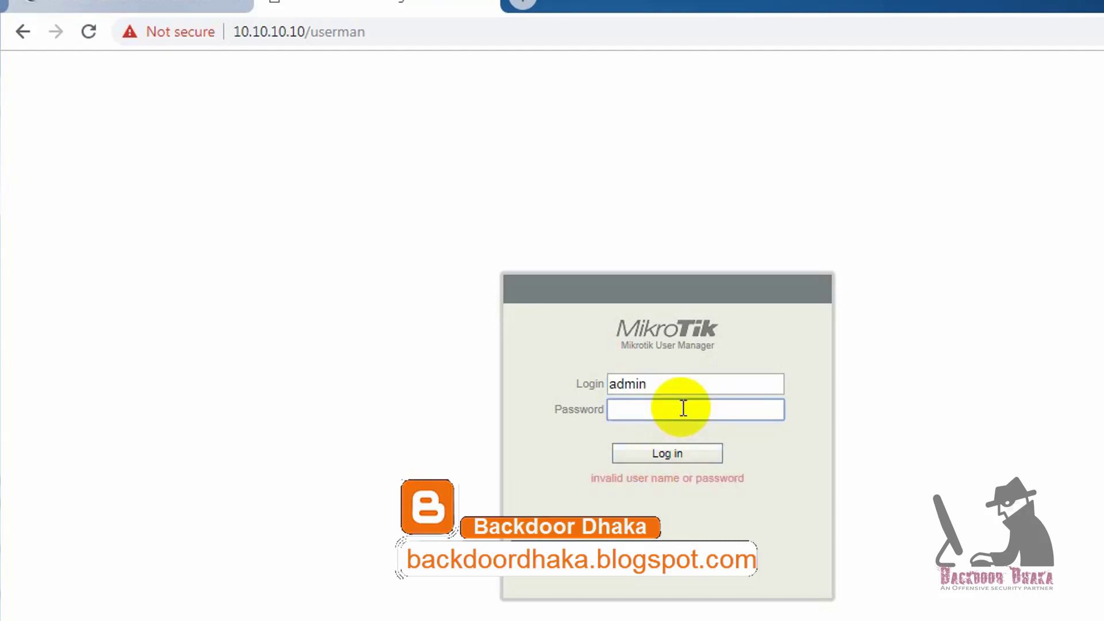
Log back in with the new admin password and place WinBox's Package List beside the Users page.
text(1234)
click(696, 455)
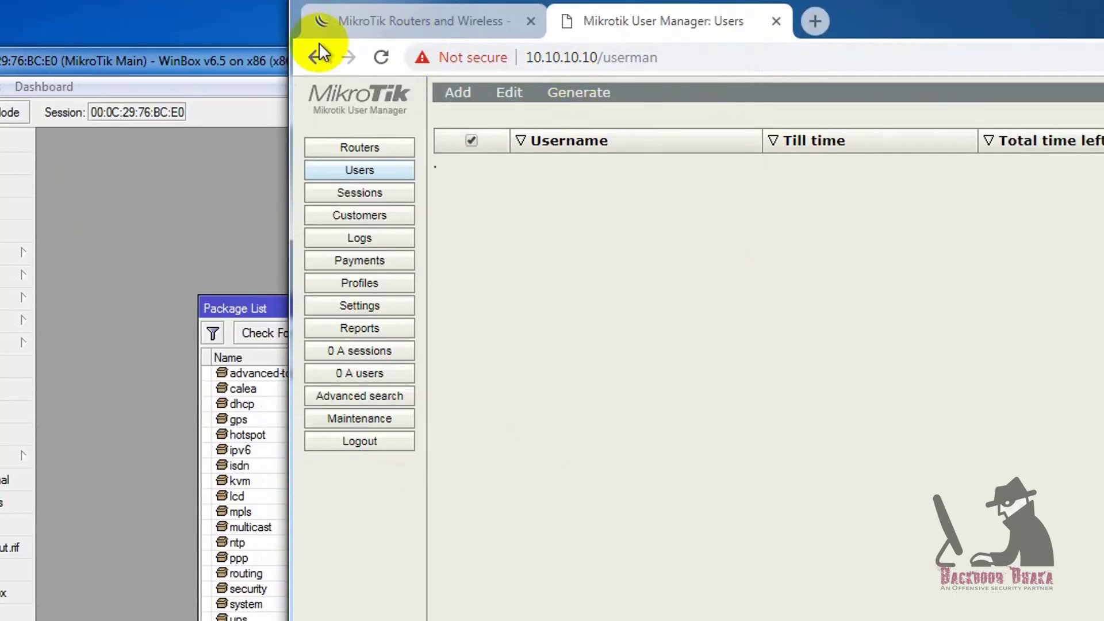
click(245, 65)
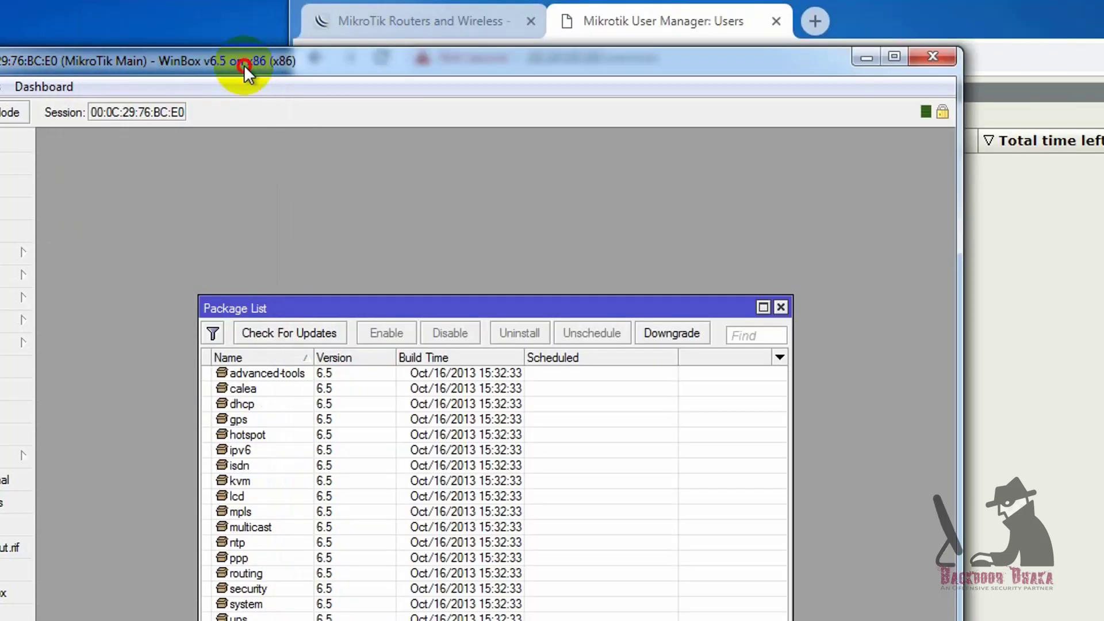
drag(242, 66, 218, 29)
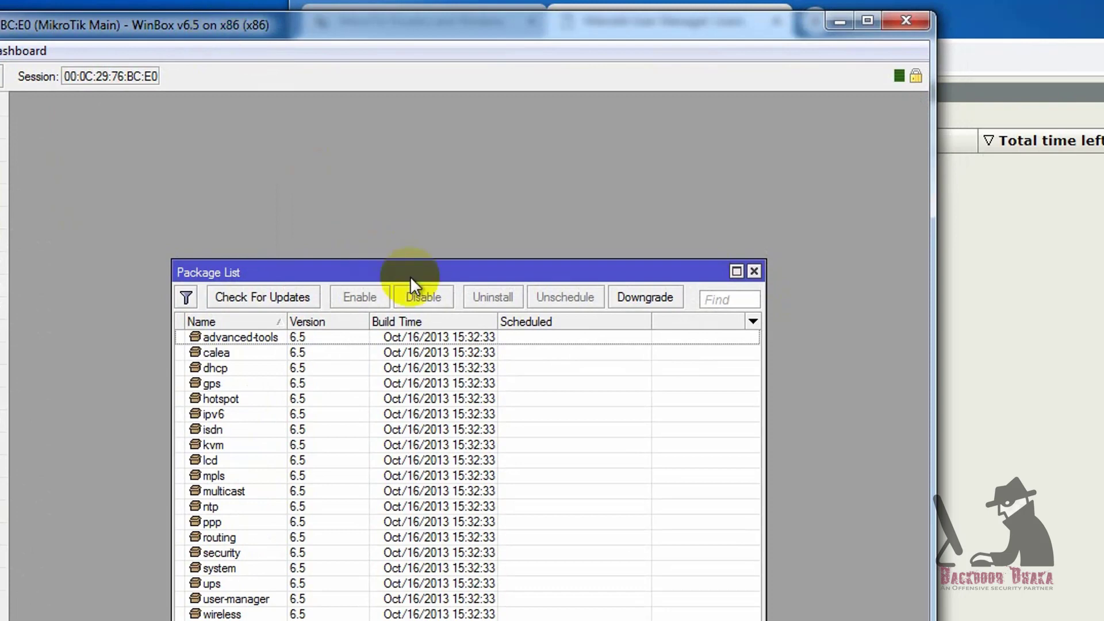
drag(409, 276, 287, 248)
key(alt+Tab)
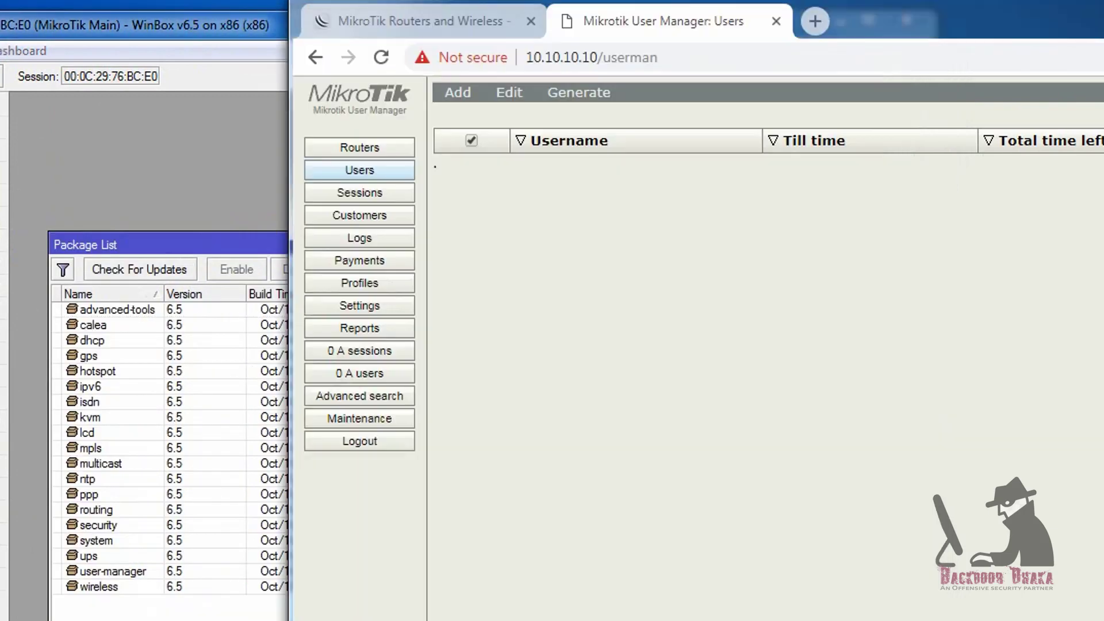